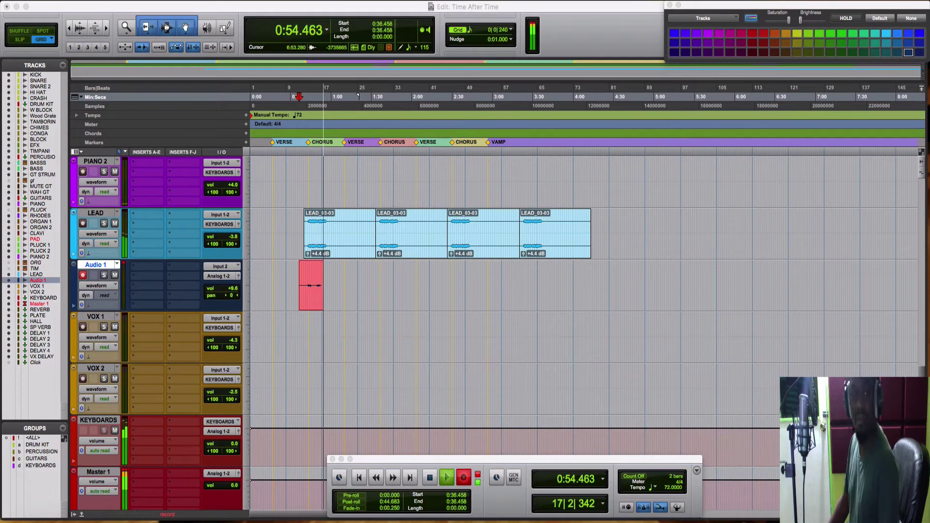
Step: Stop recording and make one duplicate of the Audio 1 track with all its data
key(space)
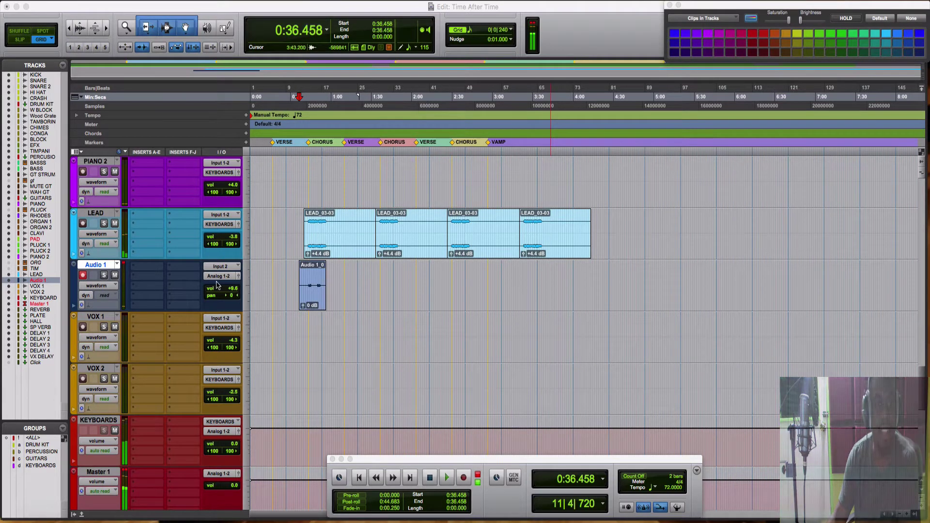
right_click(99, 265)
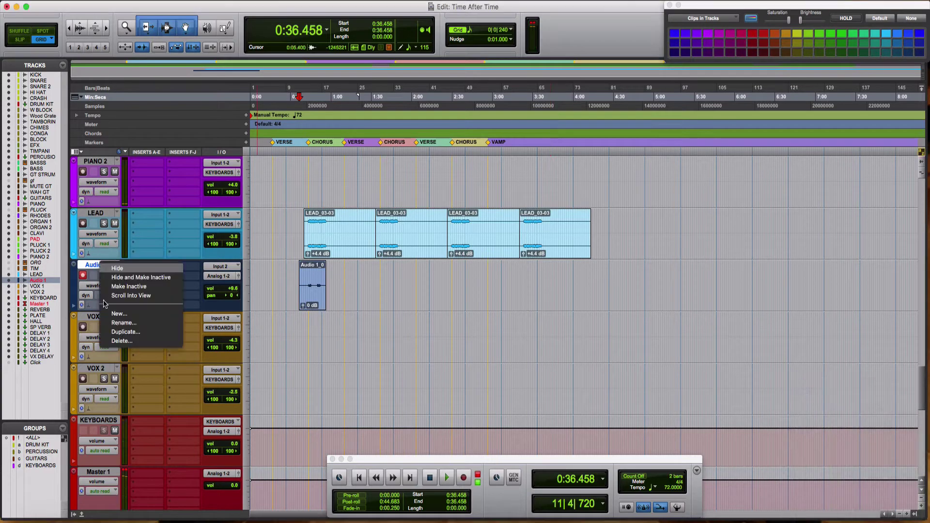
click(126, 332)
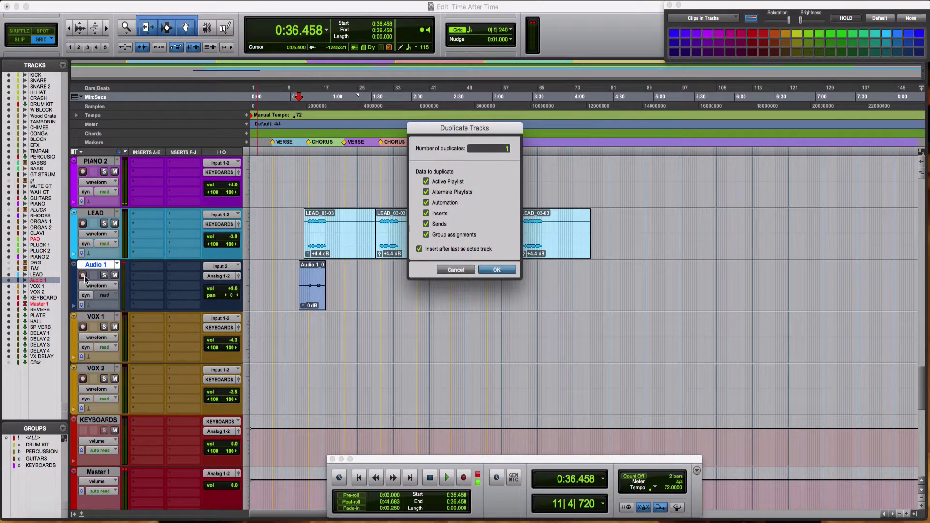
key(Return)
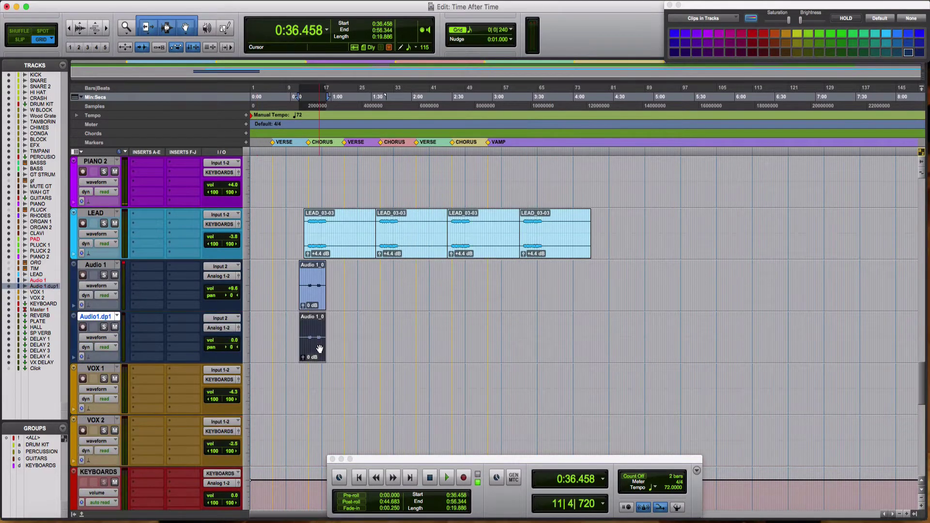
Step: Pan Audio 1 to 100 left and its duplicate to 99 right, and audition both from 0:43.125
key(super+bracketright)
key(super+bracketright)
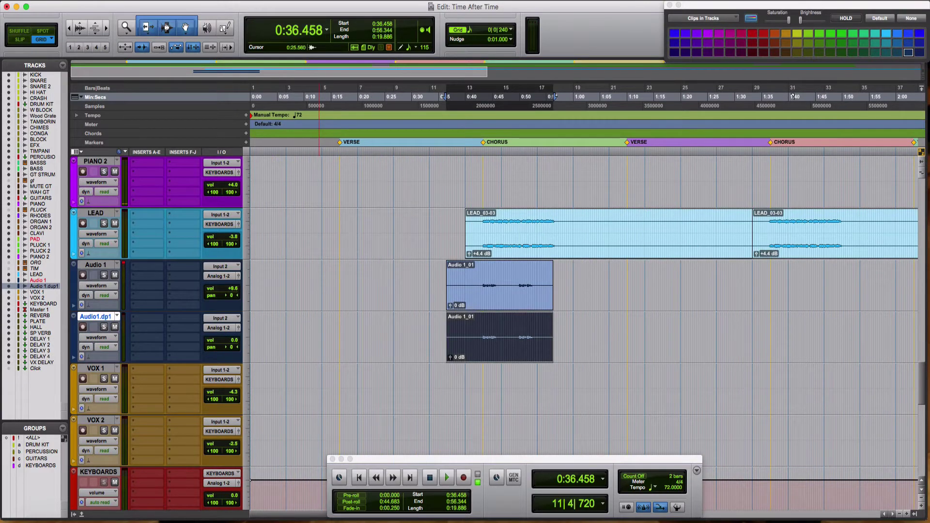
key(super+bracketright)
key(super+bracketright)
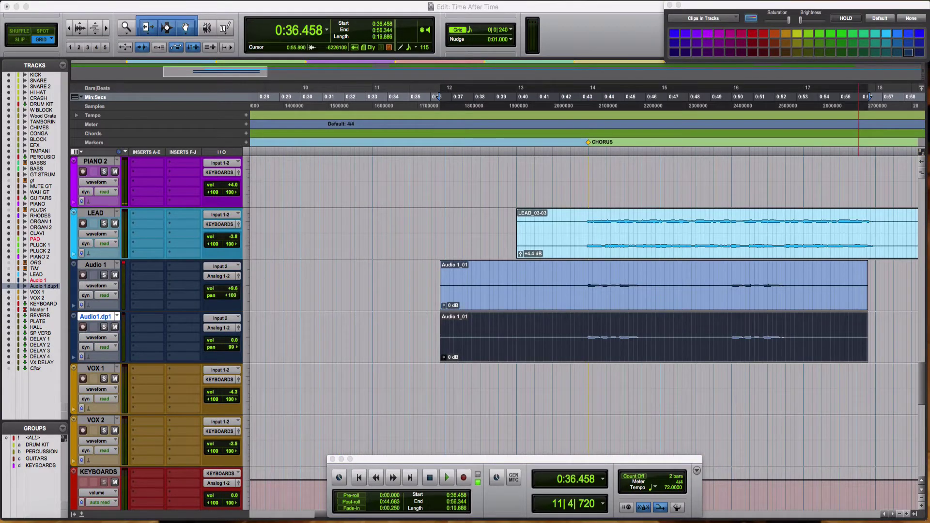
click(582, 330)
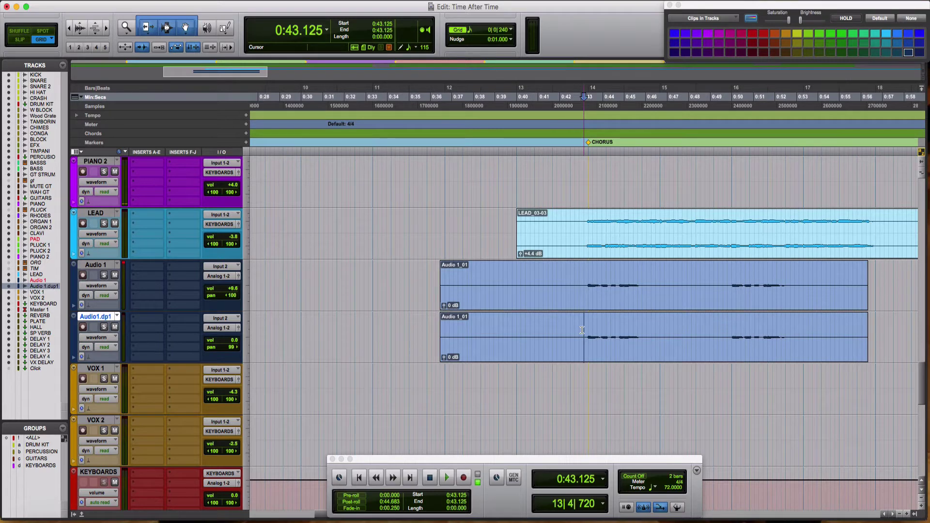
key(super+bracketright)
key(space)
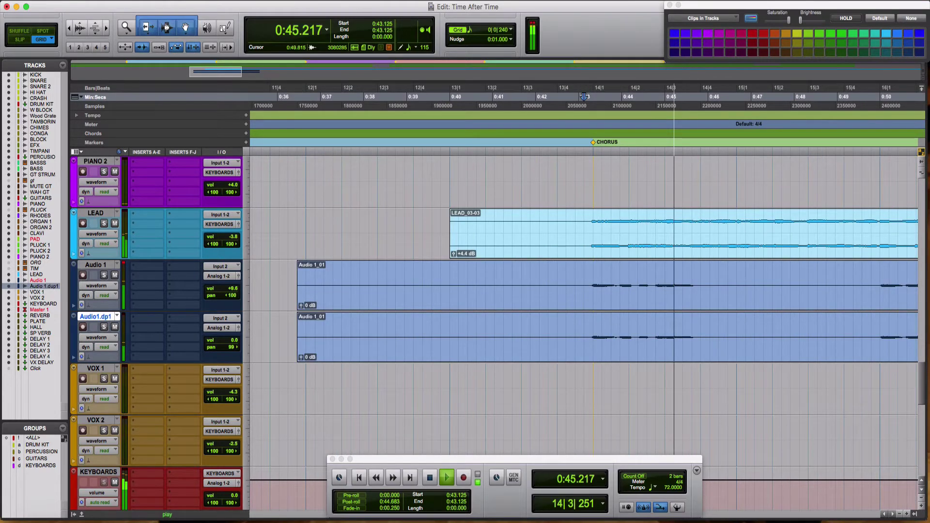
key(space)
Step: Raise the duplicate track's clip gain to +9.5 dB, copy that clip over the one on Audio 1, and play from 0:42.500
drag(301, 358, 302, 353)
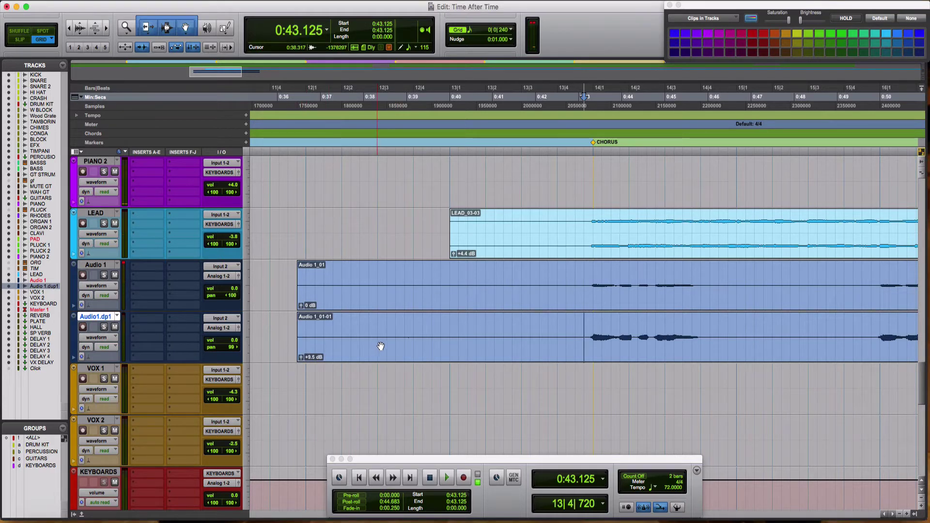
click(383, 346)
drag(383, 346, 387, 290)
click(556, 278)
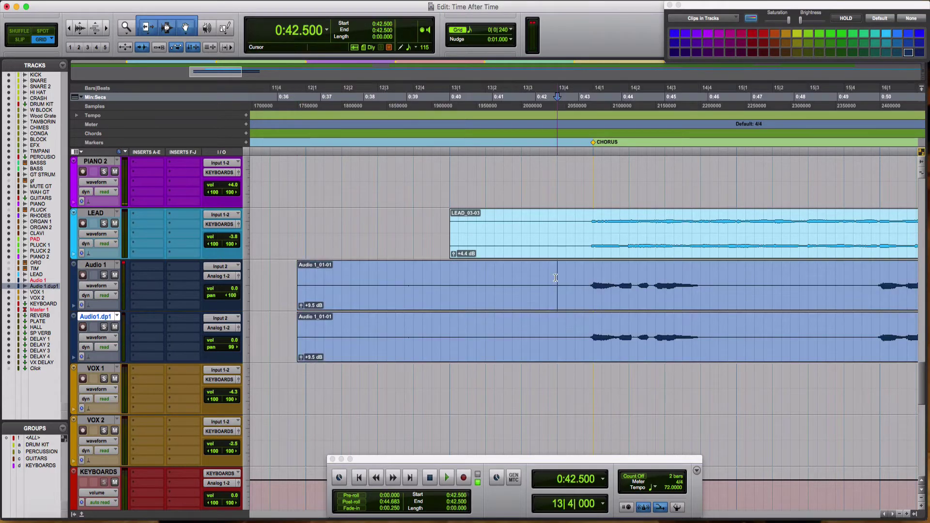
key(space)
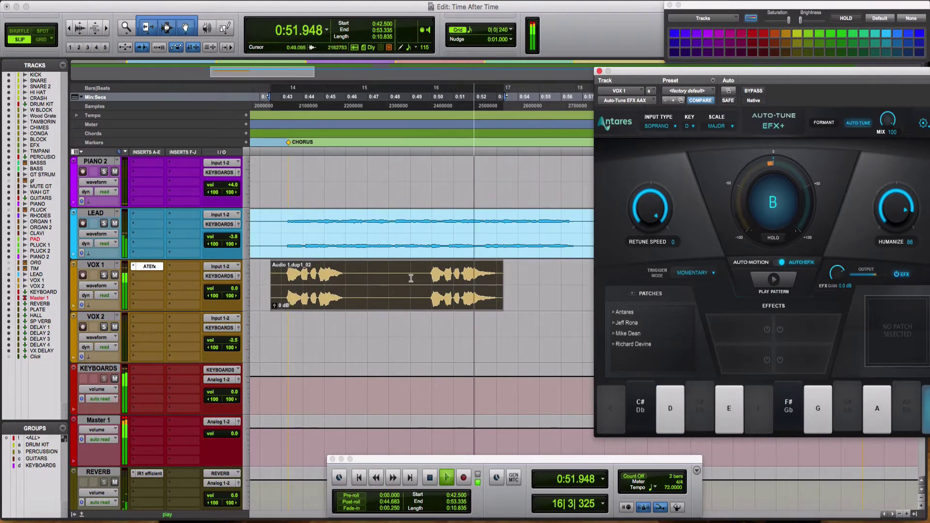
Step: Loop the second phrase of the VOX 1 clip from 0:49.027 to 0:53.550, and return to looping the whole clip
drag(410, 278, 508, 300)
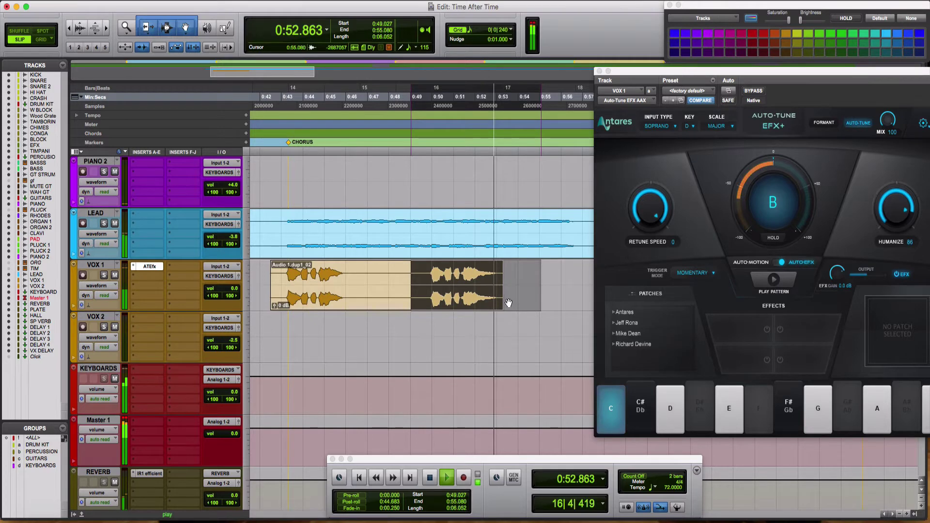
shift+click(509, 300)
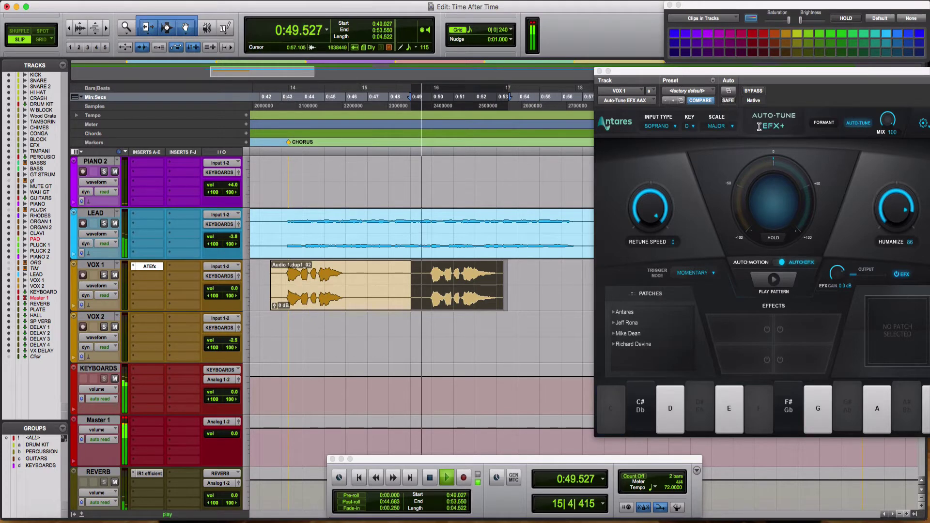
click(826, 123)
click(391, 308)
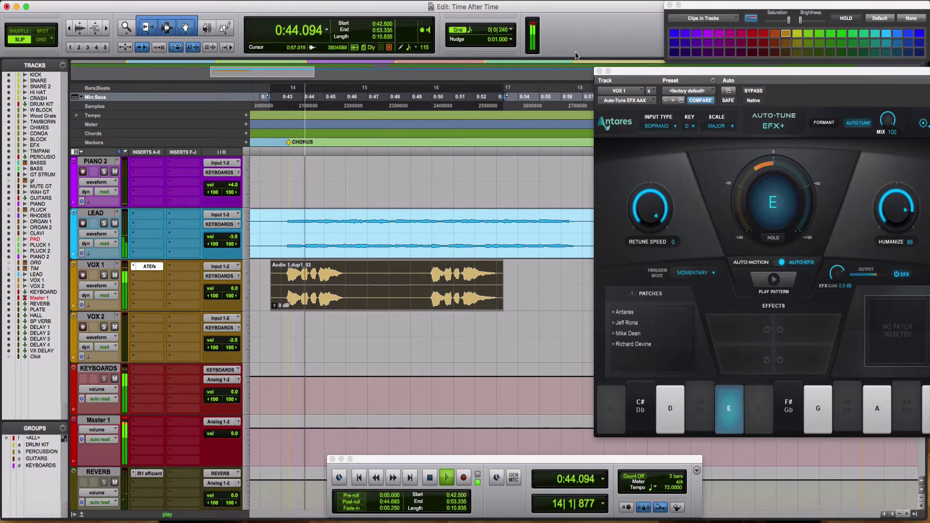
Step: Move the Auto-Tune EFX+ window aside and insert the stereo Lo-Fi plug-in in VOX 1's second insert slot
drag(651, 71, 482, 10)
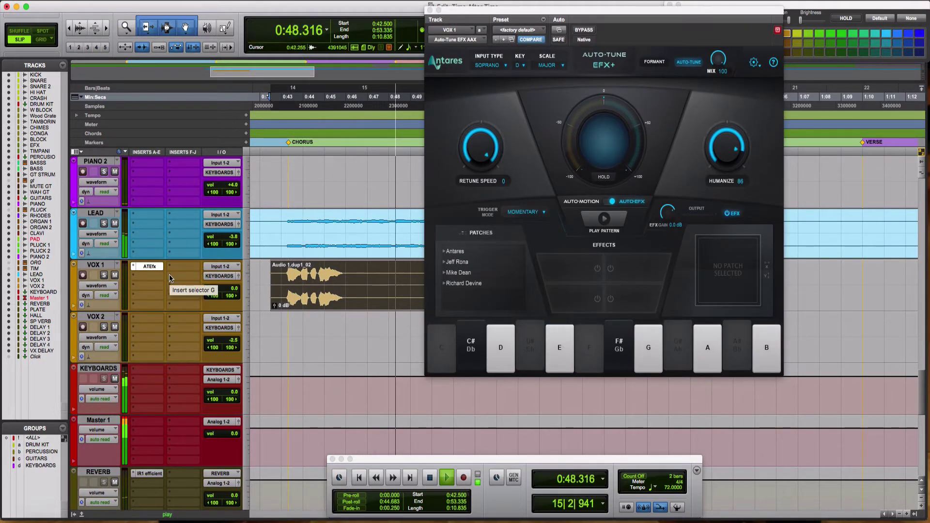
click(141, 276)
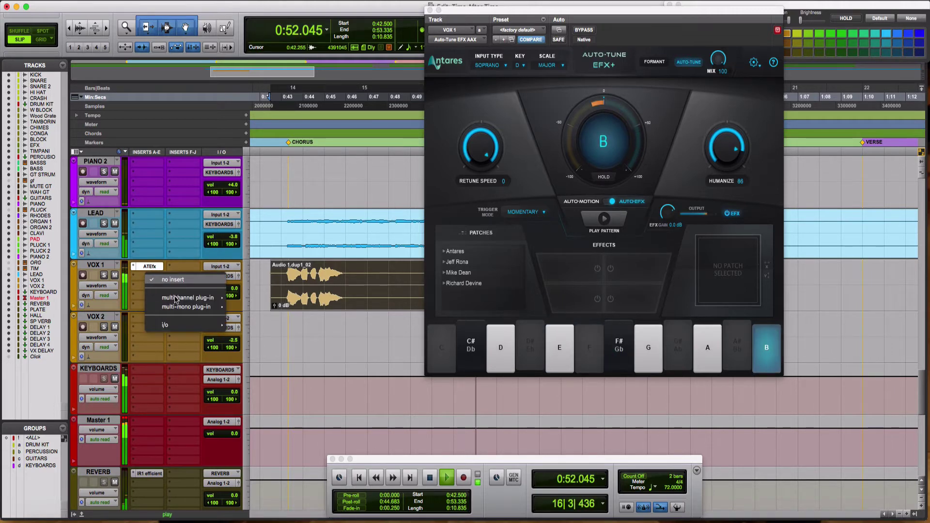
mouse_move(177, 298)
mouse_move(266, 217)
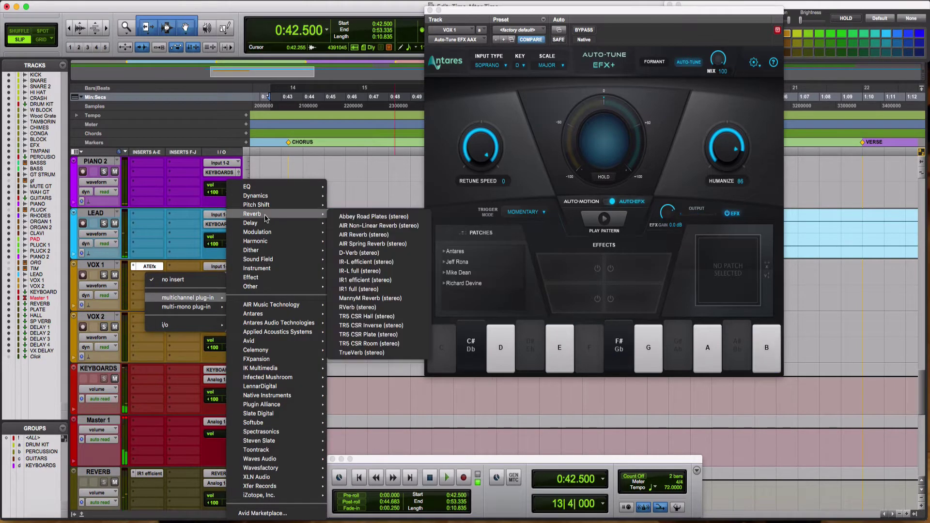
mouse_move(269, 245)
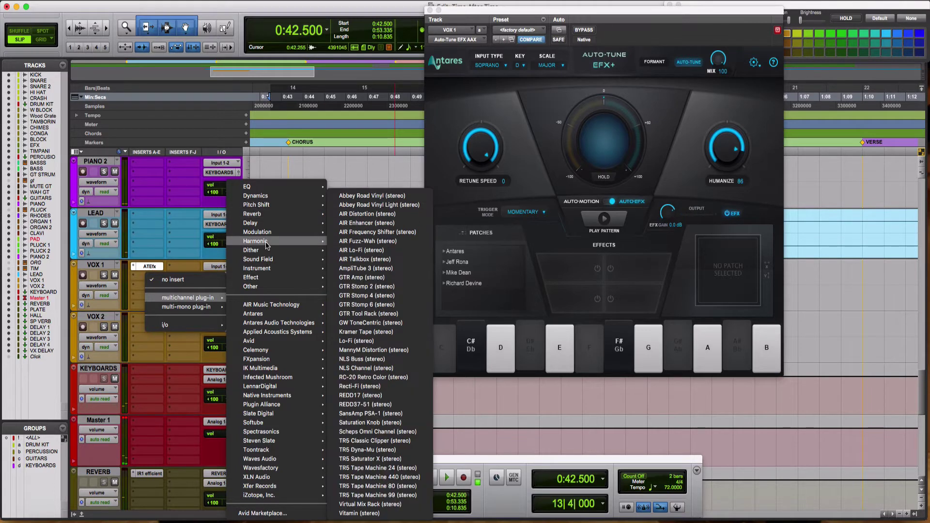
click(357, 341)
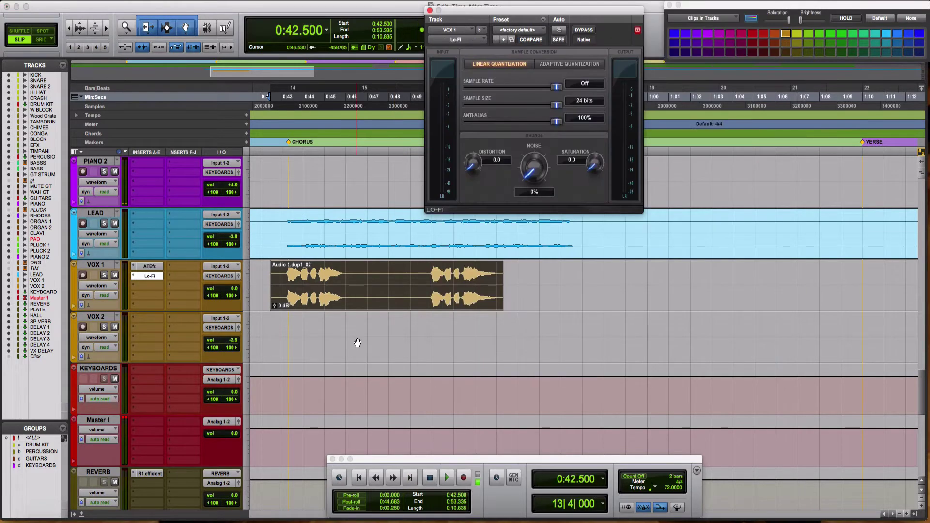
Step: During playback, set Lo-Fi's distortion to 9.0 and saturation to 2.9, trying 13% noise before returning it to 0%
key(space)
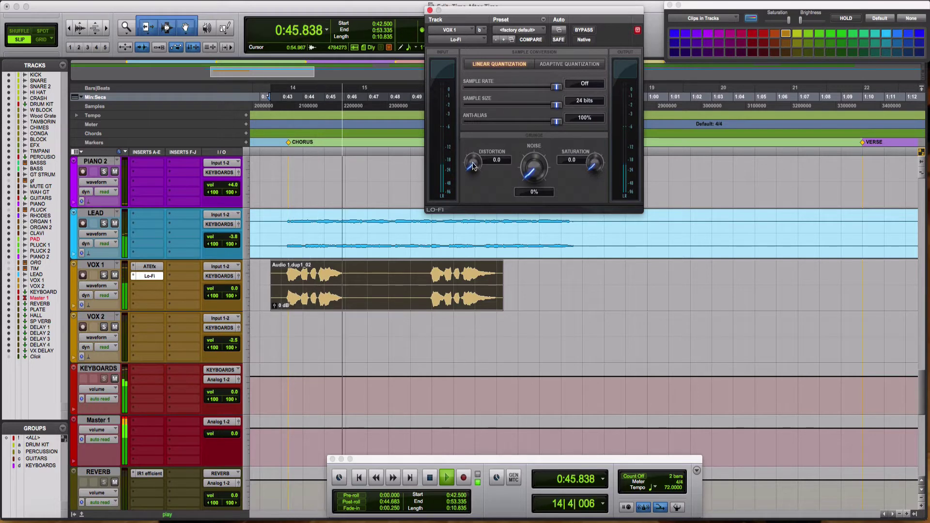
drag(472, 165, 478, 133)
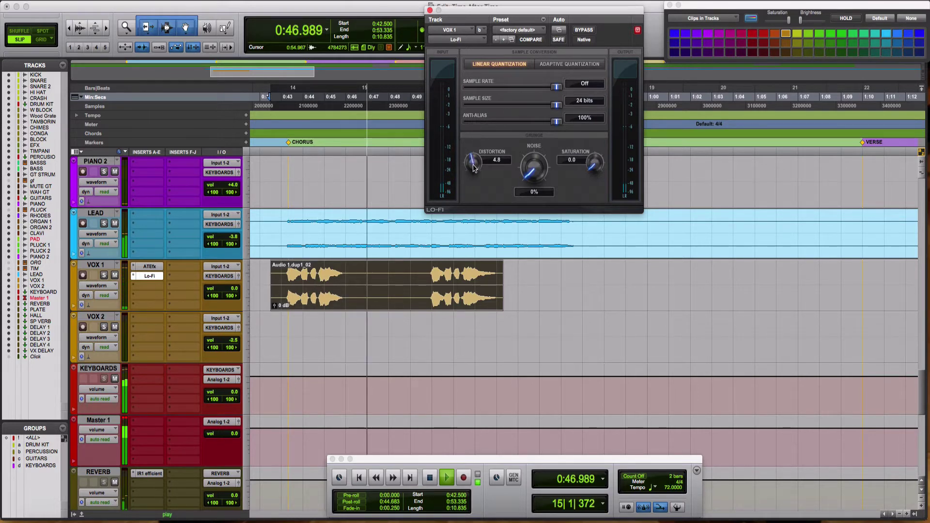
drag(475, 167, 477, 124)
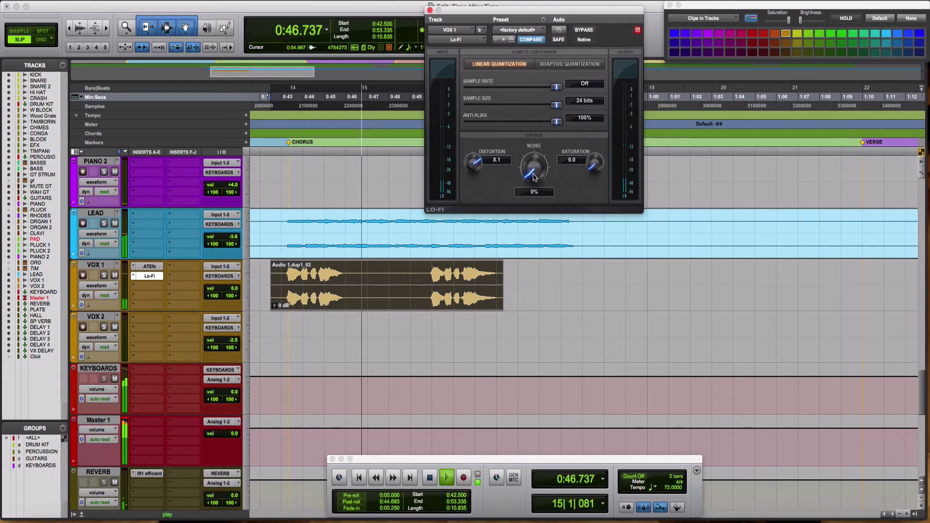
drag(535, 170, 533, 145)
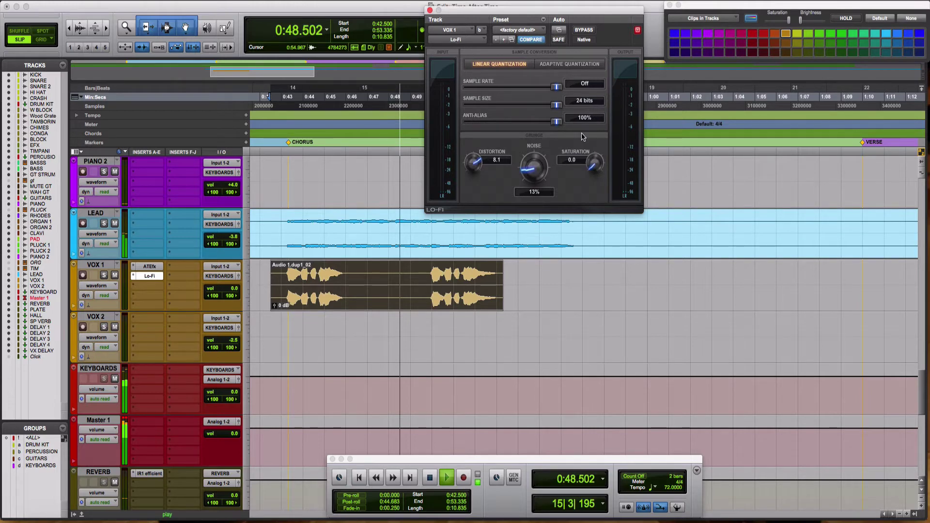
drag(597, 176, 596, 168)
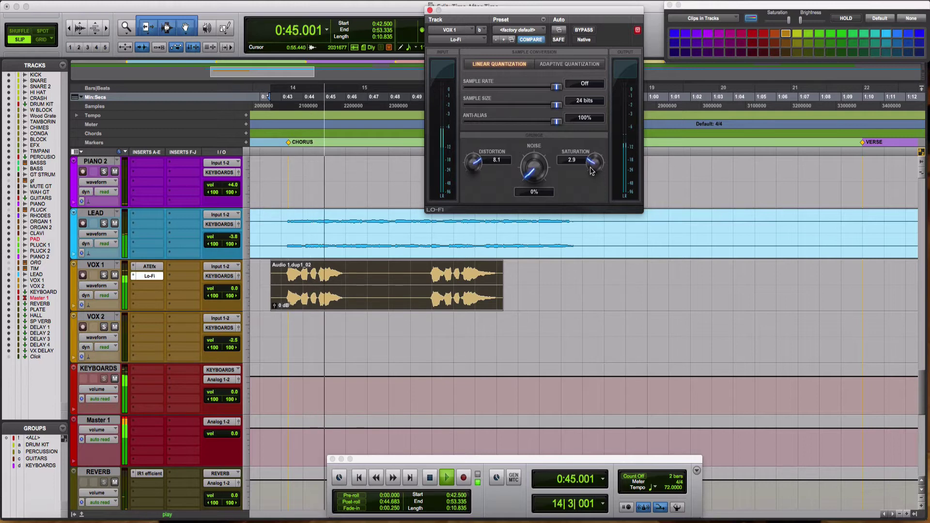
drag(478, 176, 476, 154)
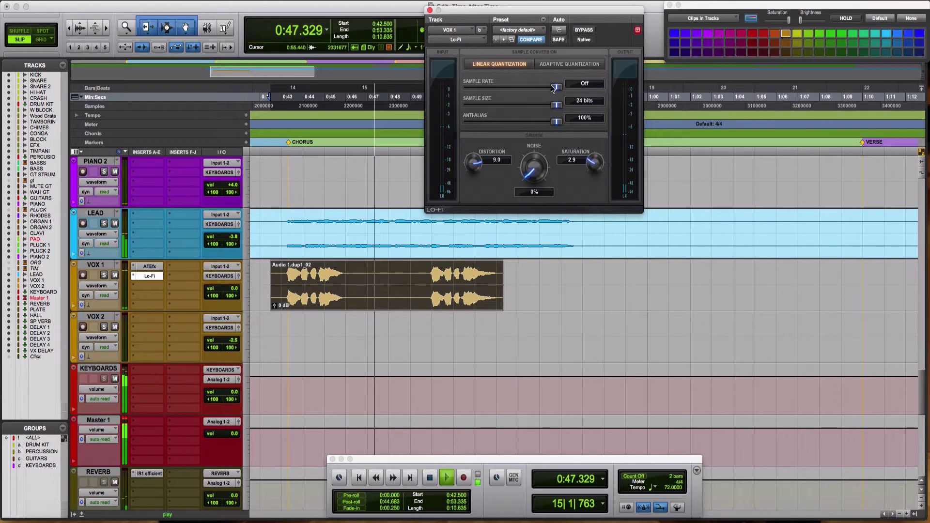
Step: Try lowering Lo-Fi's sample rate to 5333 Hertz on the looping vocal
drag(553, 88, 503, 88)
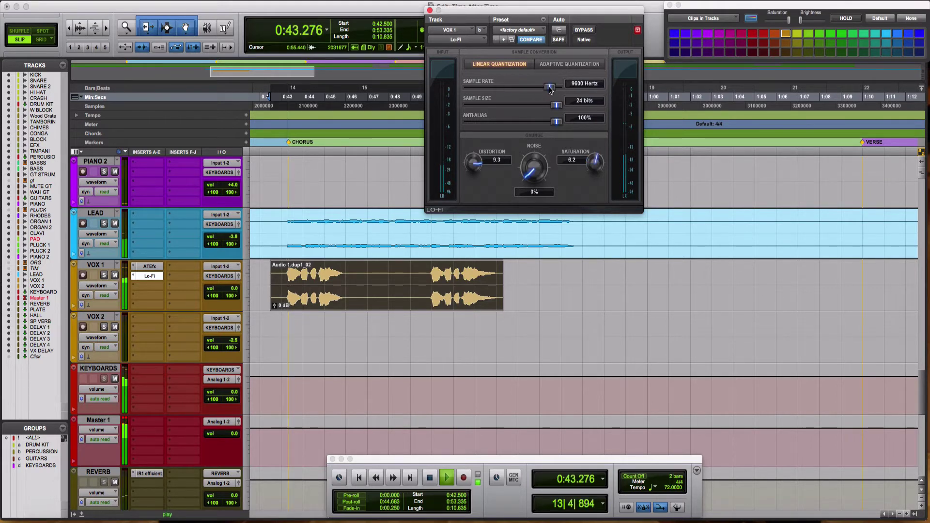
drag(551, 88, 545, 88)
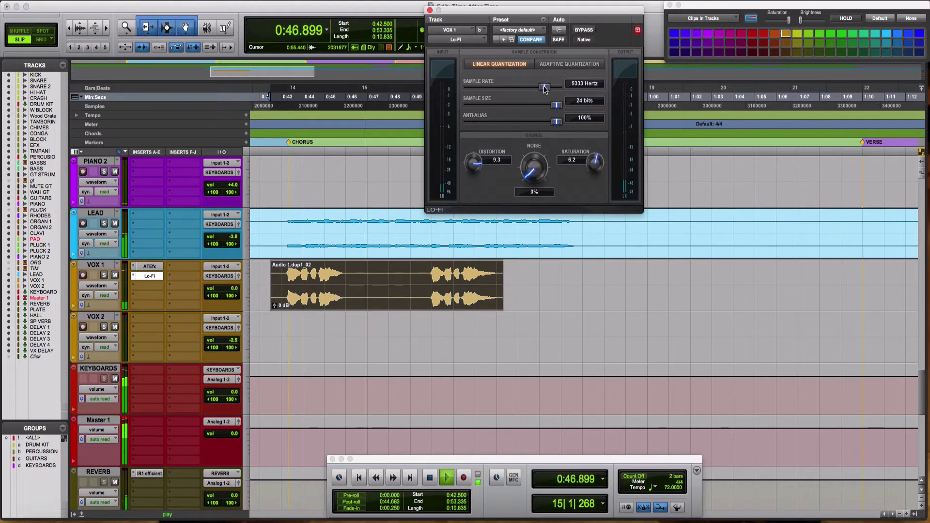
drag(546, 88, 544, 88)
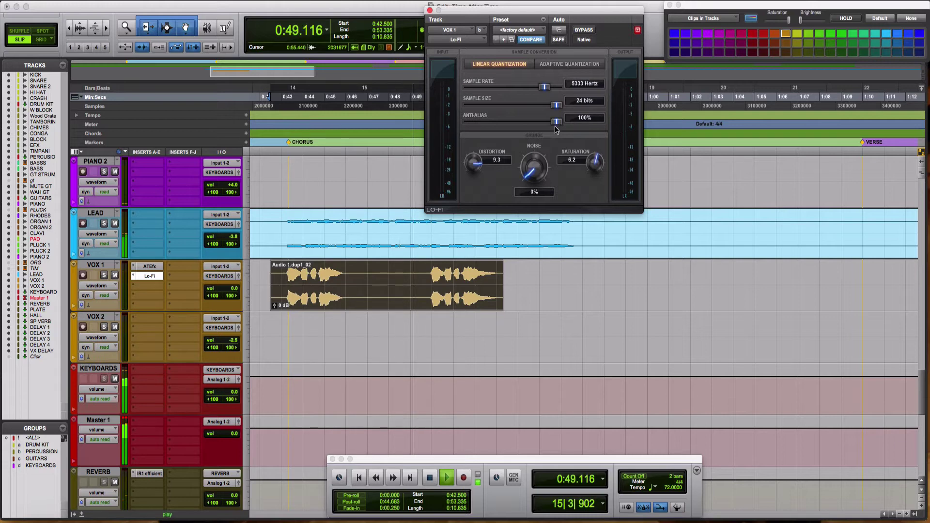
Step: Set Lo-Fi's anti-alias to 96% and saturation to 4.5, and reset the sample rate to Off
drag(542, 130, 472, 137)
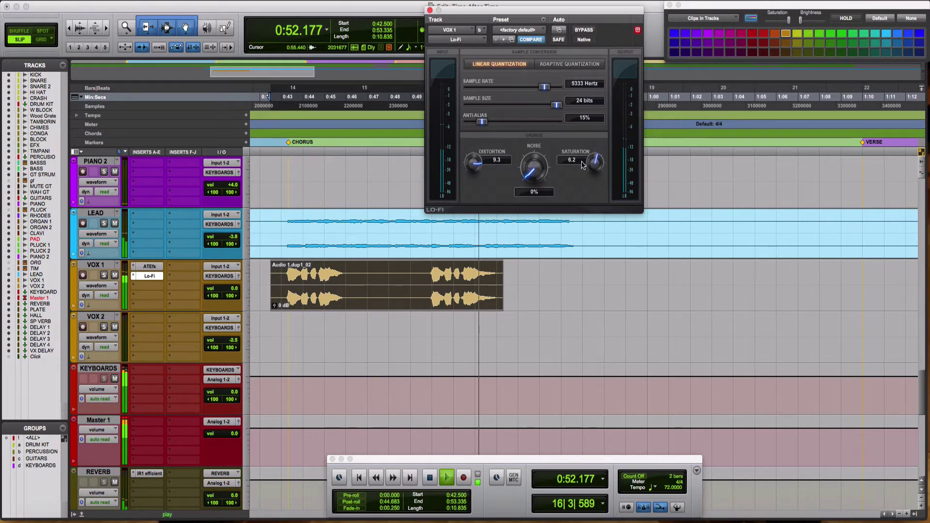
drag(594, 165, 590, 191)
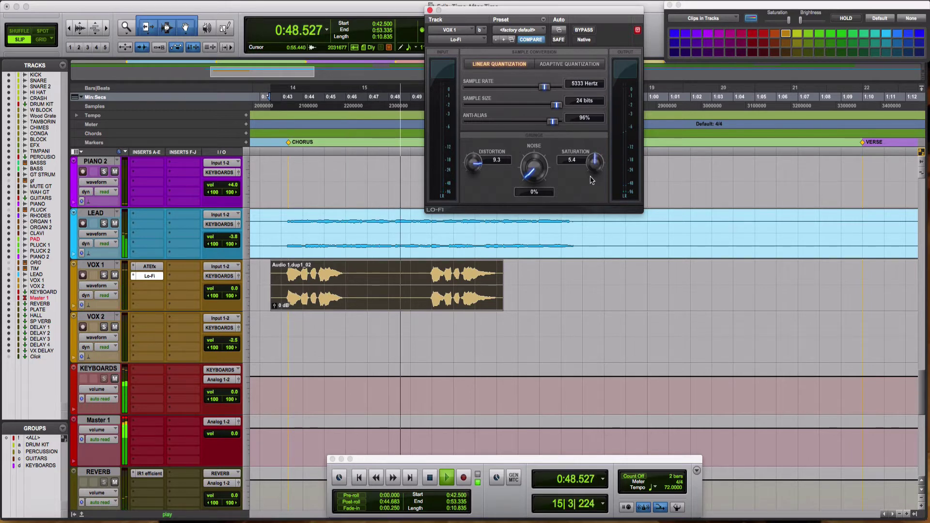
drag(591, 180, 594, 201)
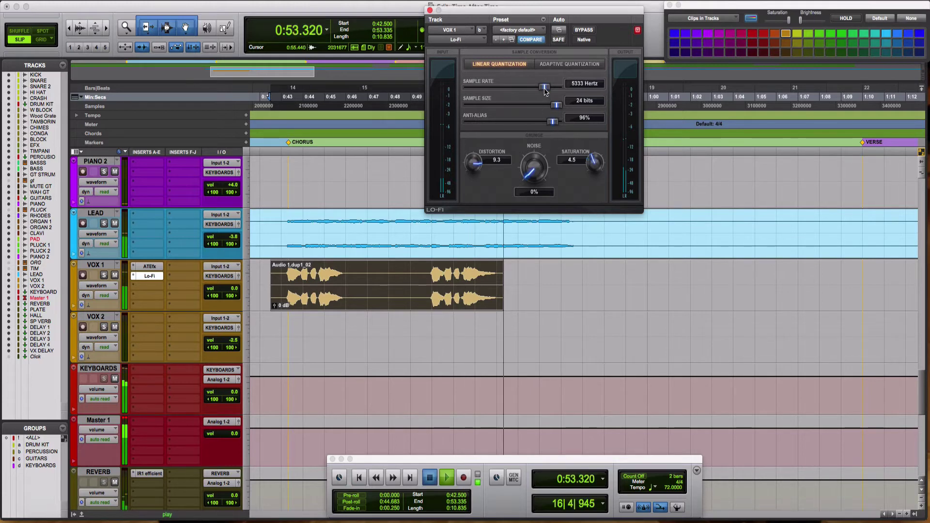
alt+click(571, 92)
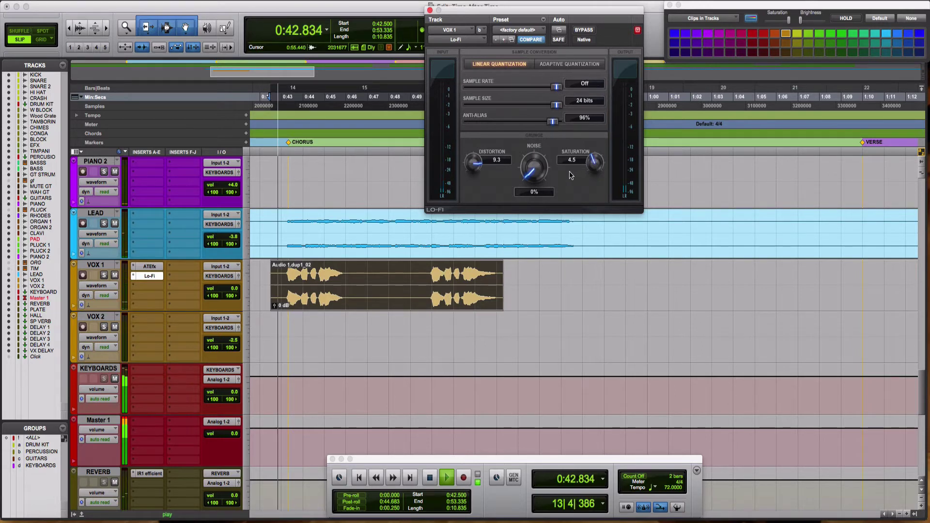
Step: Reduce Lo-Fi's distortion to 6.8 and saturation to 2.9
click(137, 286)
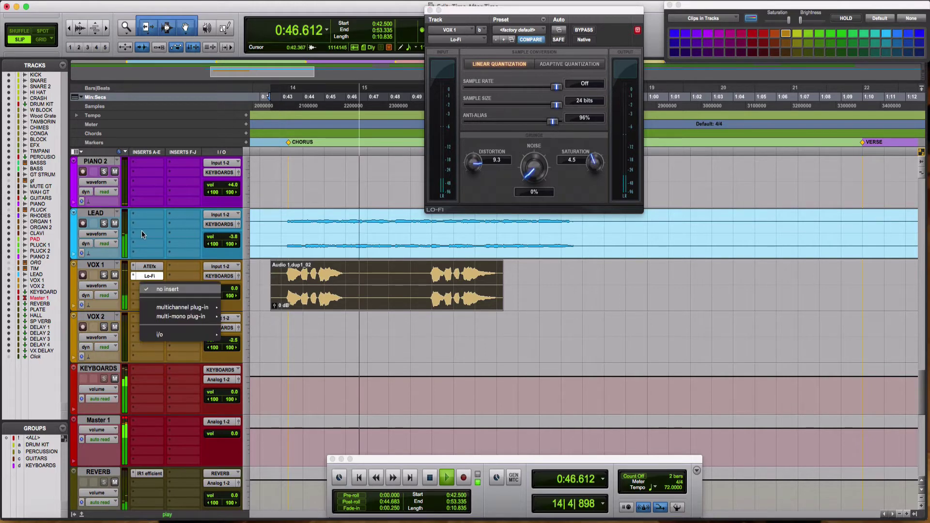
click(474, 165)
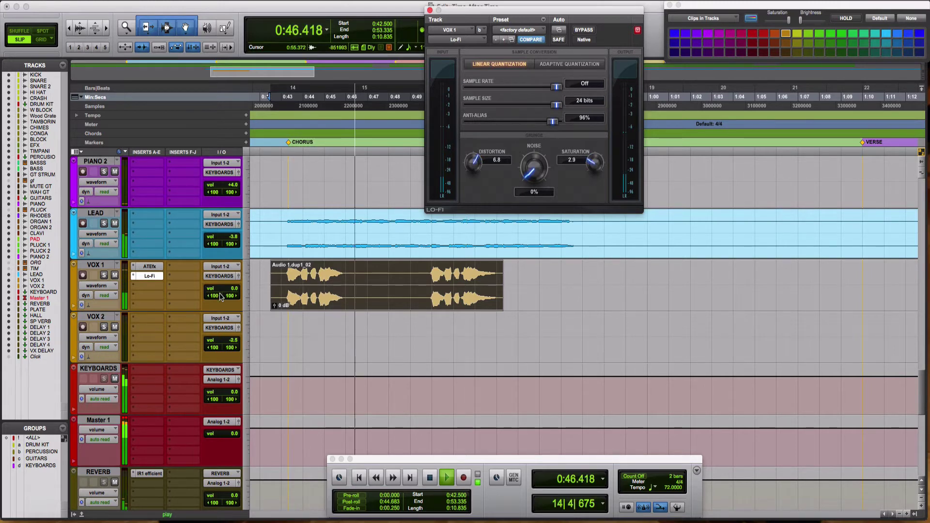
Step: Insert the stereo MannyM Distortion plug-in on VOX 1 in the slot below Lo-Fi
click(173, 305)
mouse_move(252, 241)
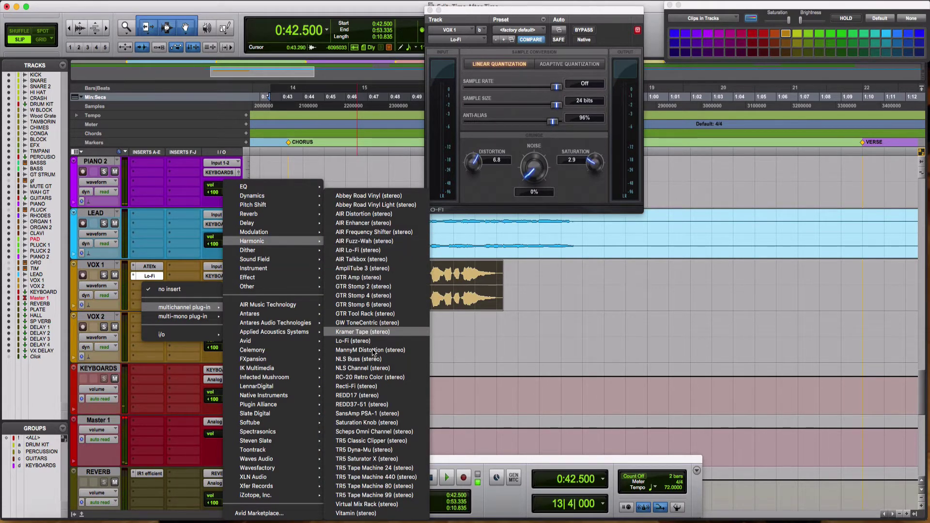
key(Escape)
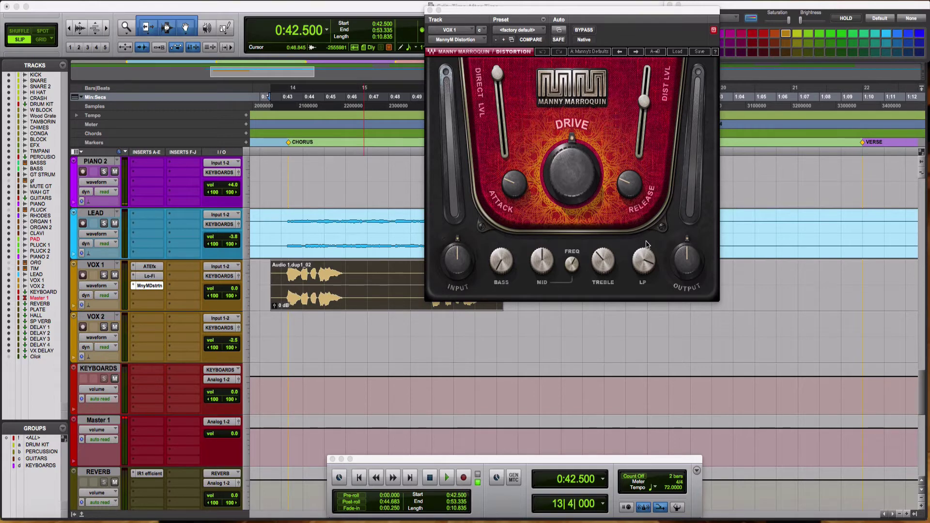
click(456, 11)
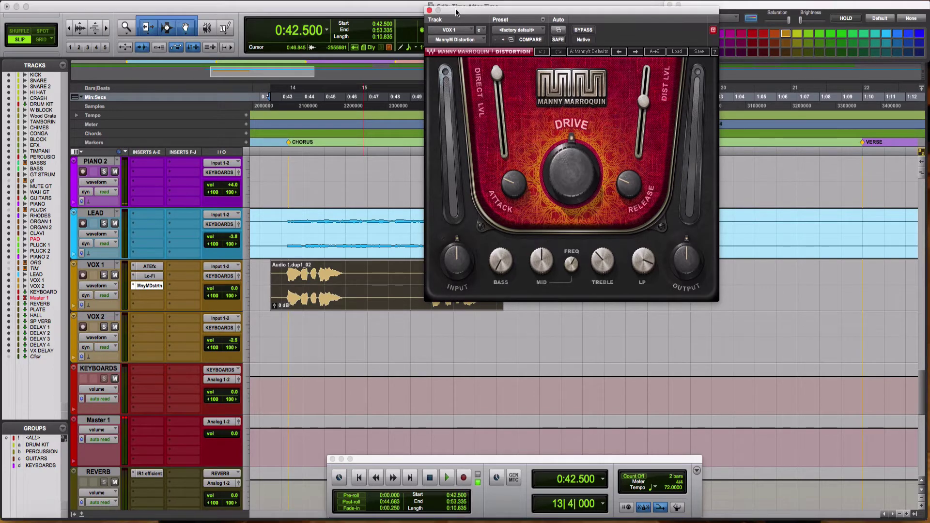
Step: During loop playback, lower MannyM Distortion's drive and treble, and bring its low-pass down to 1013
key(space)
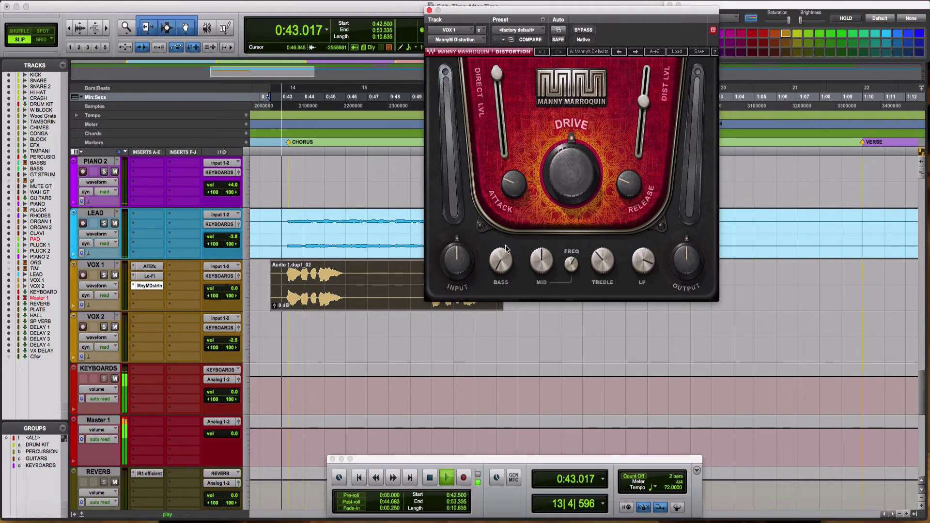
click(643, 261)
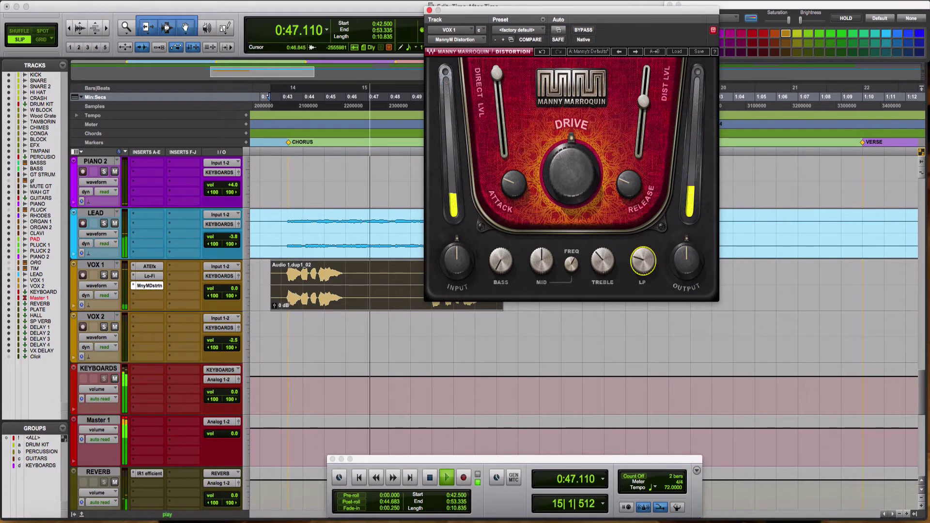
drag(574, 198, 506, 271)
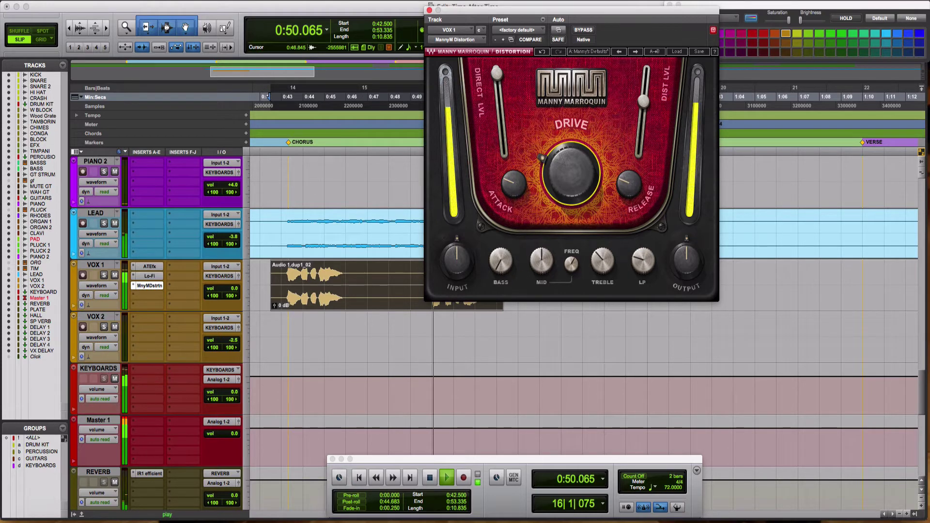
click(602, 262)
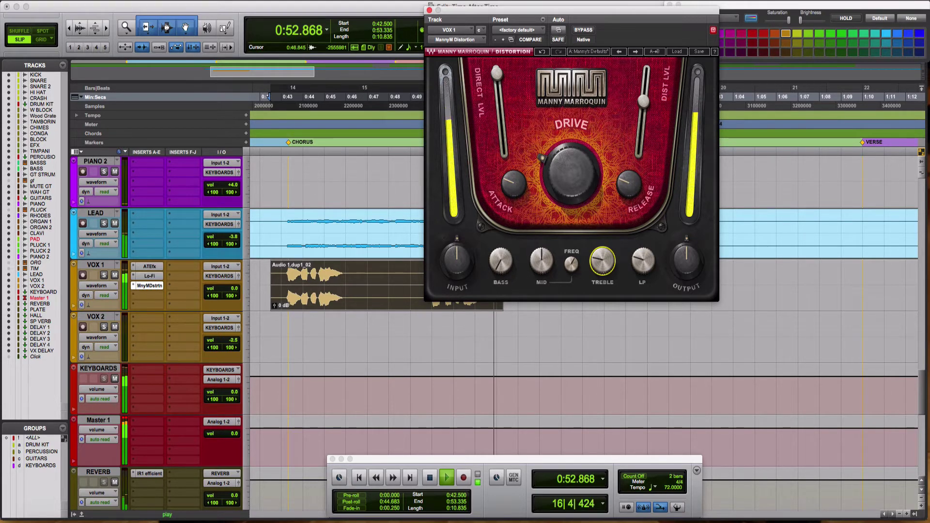
click(643, 261)
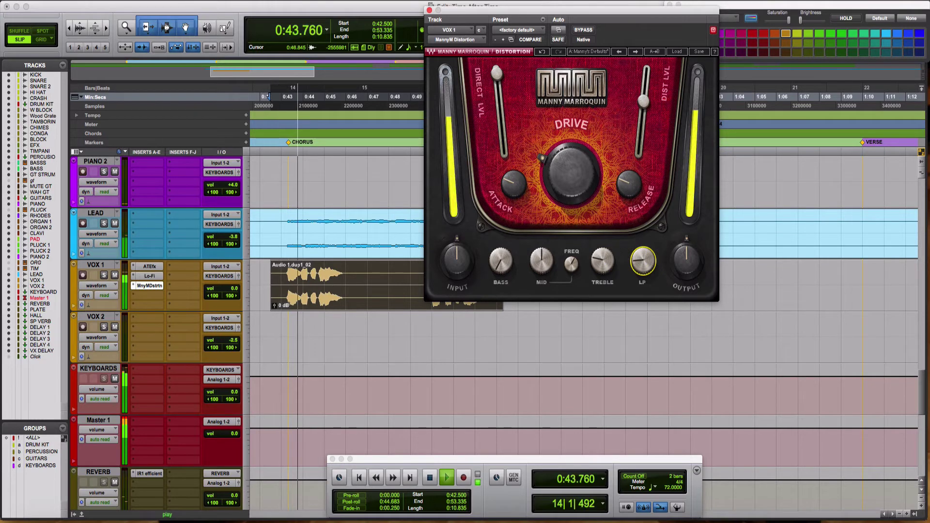
Step: Lower MannyM Distortion's distortion level to about 45 and compare the looping vocal with the plug-in bypassed and active
drag(643, 100, 645, 118)
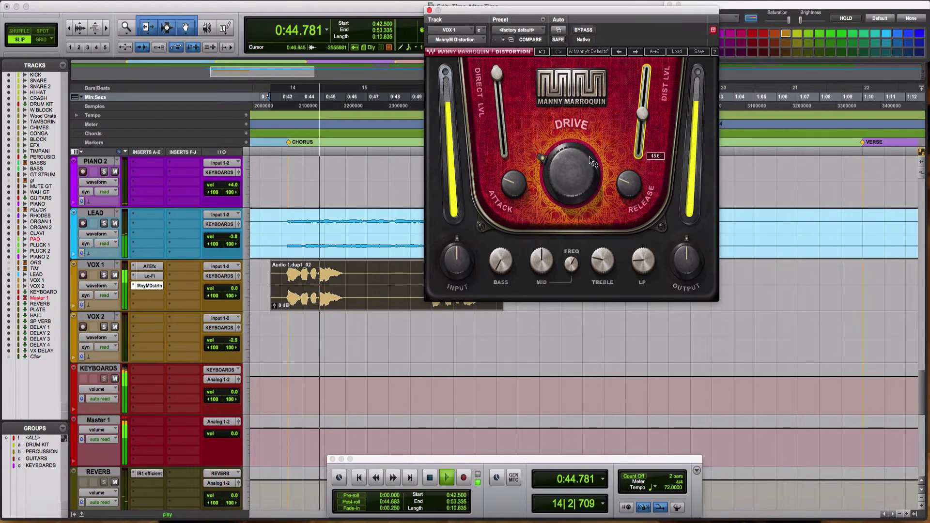
click(584, 30)
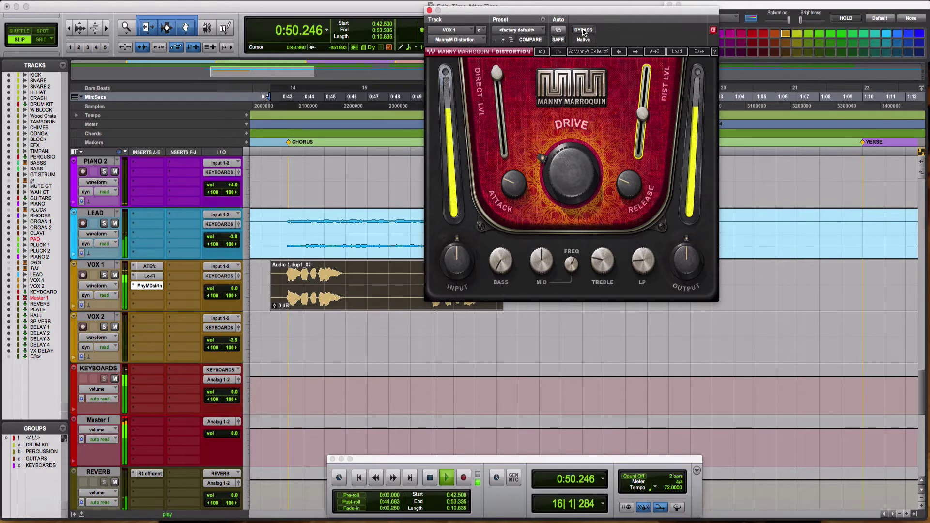
click(584, 31)
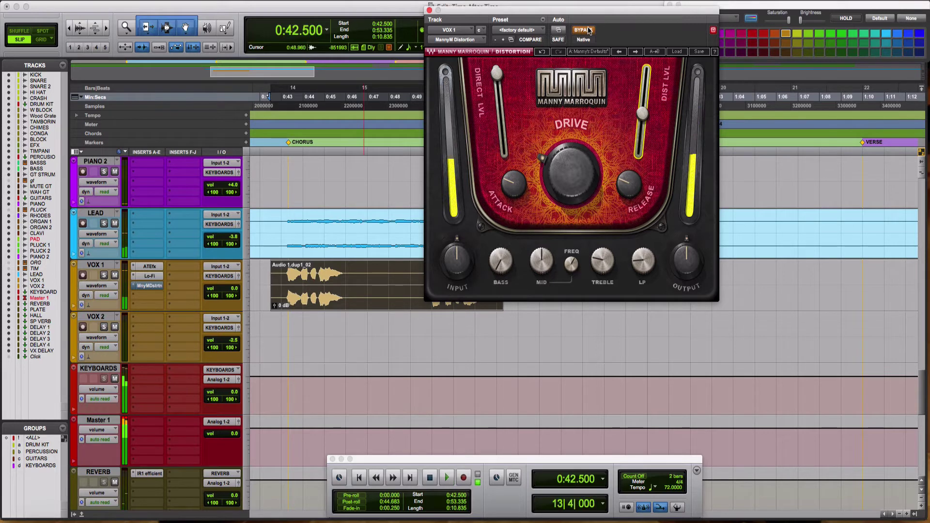
key(space)
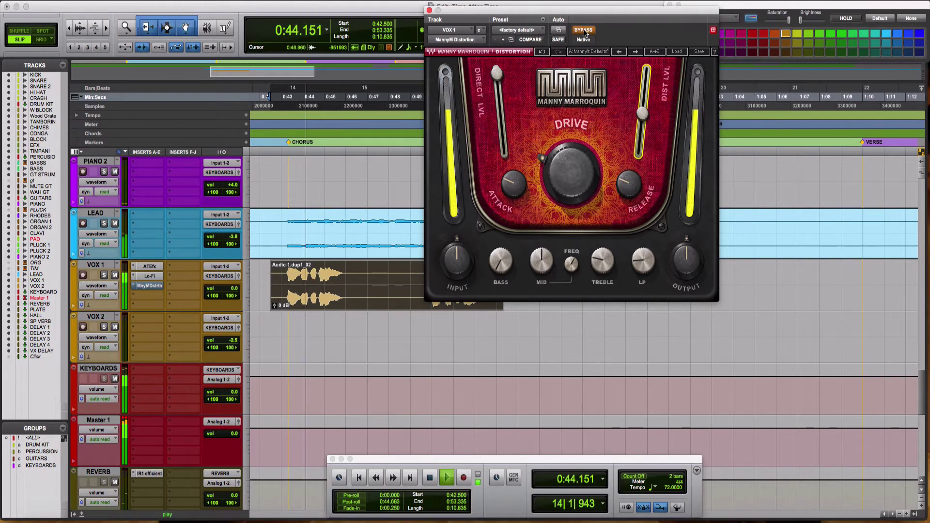
click(584, 31)
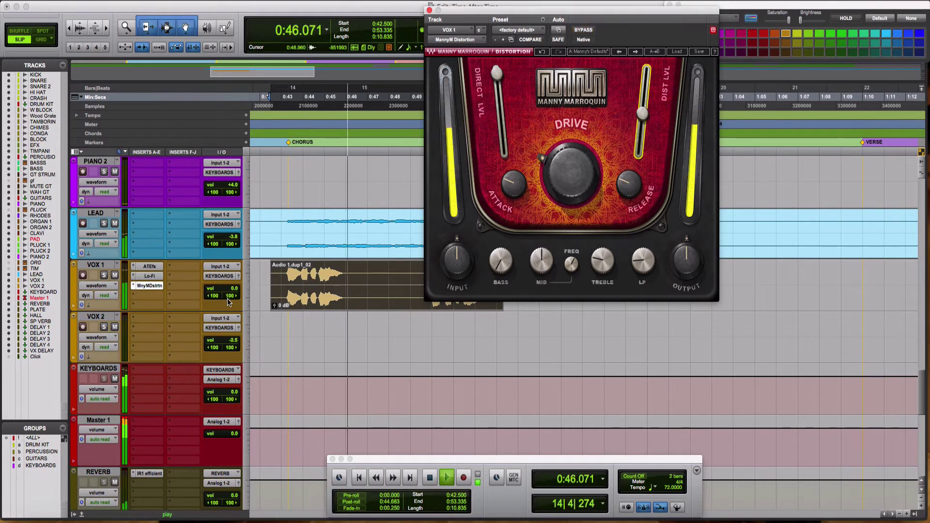
Step: Bypass Lo-Fi on VOX 1, set MannyM Distortion's low-pass to 819, and raise its distortion level and drive
super+click(150, 277)
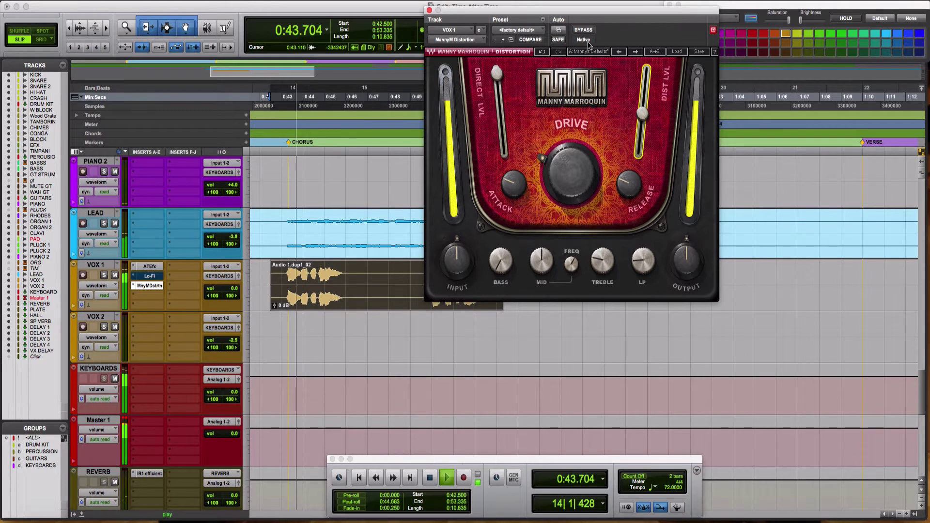
mouse_move(643, 272)
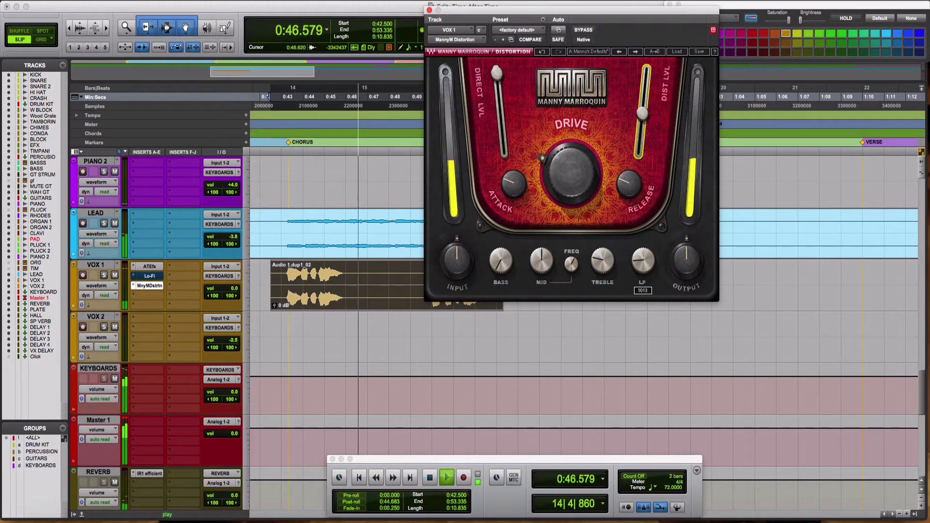
drag(642, 262, 642, 274)
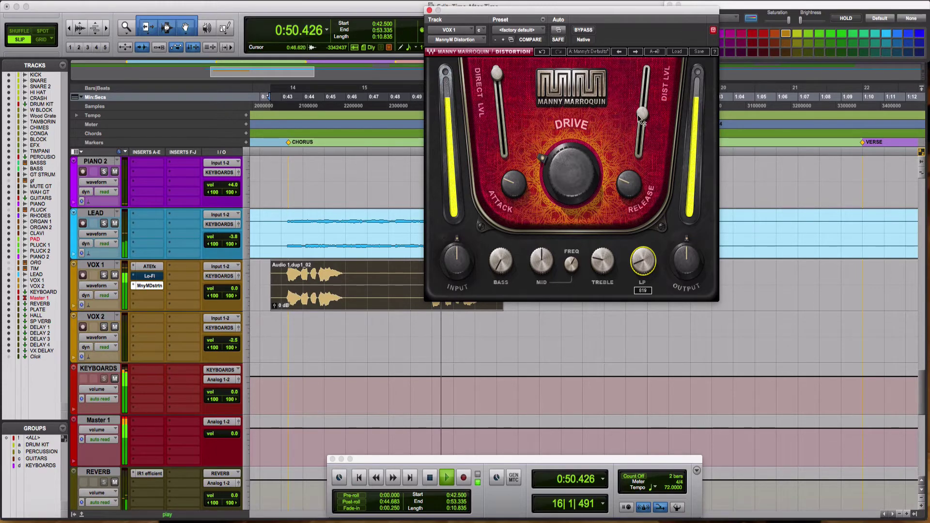
mouse_move(642, 115)
mouse_down()
mouse_move(646, 72)
mouse_move(643, 106)
mouse_up()
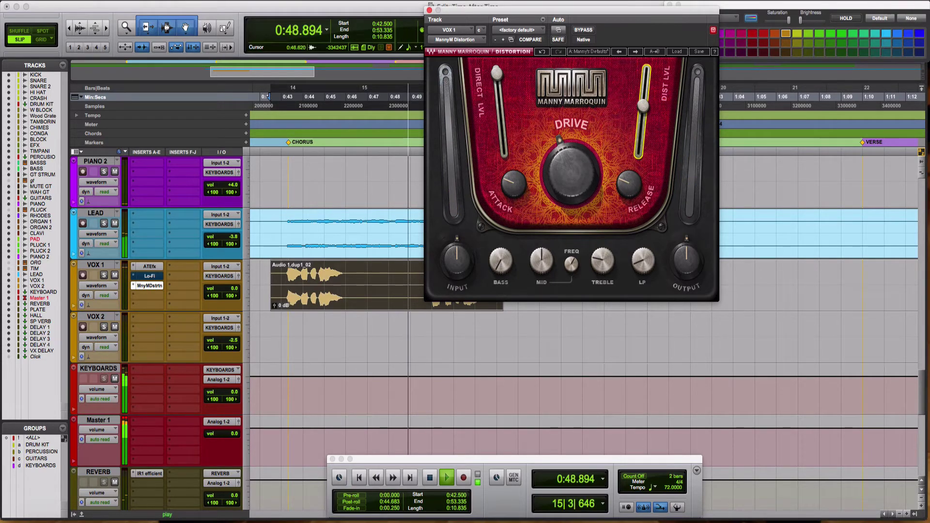
mouse_move(572, 175)
mouse_down()
mouse_move(571, 213)
mouse_move(572, 165)
mouse_up()
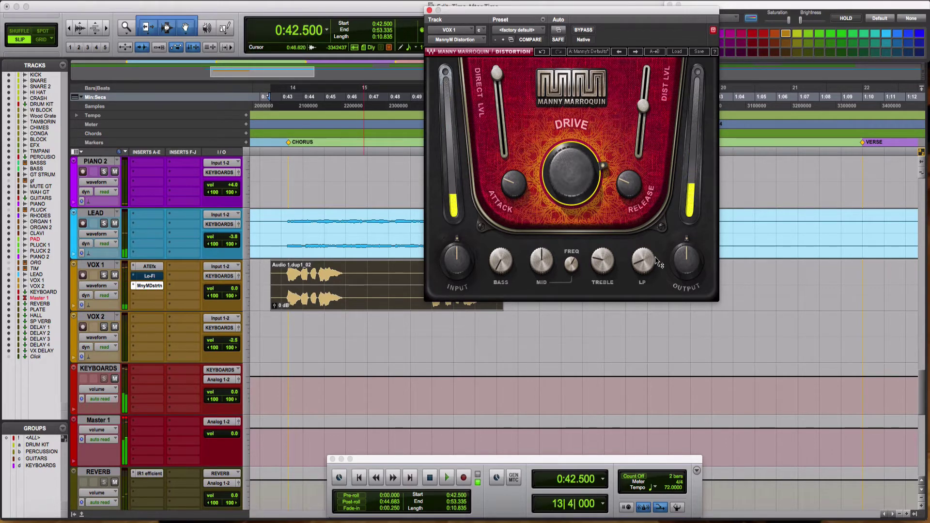
Step: Try MannyM Distortion's low-pass at 500 before raising it again, and set the distortion level to 50.7 on the loop
key(space)
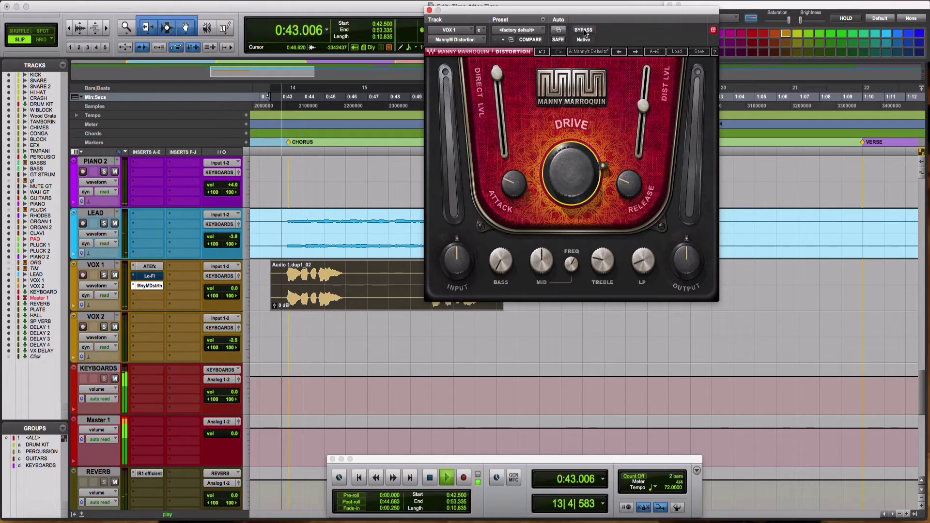
click(583, 30)
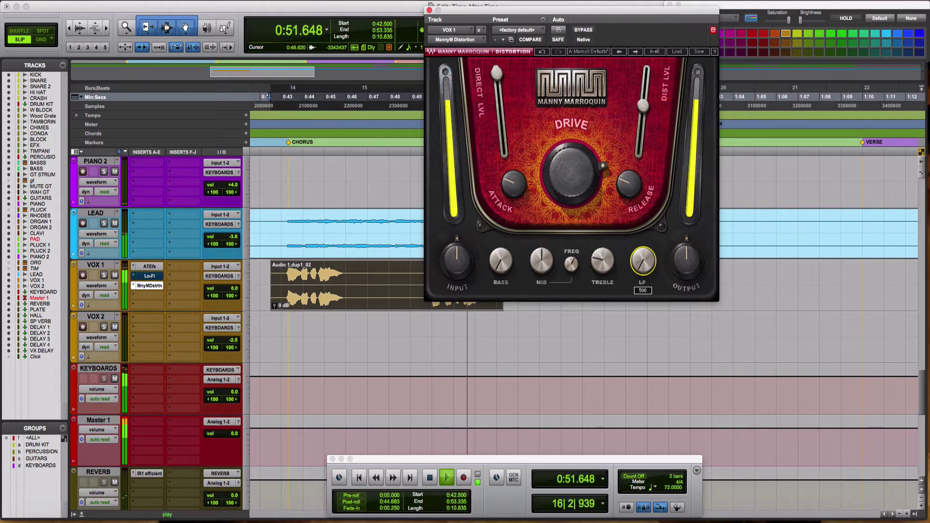
key(space)
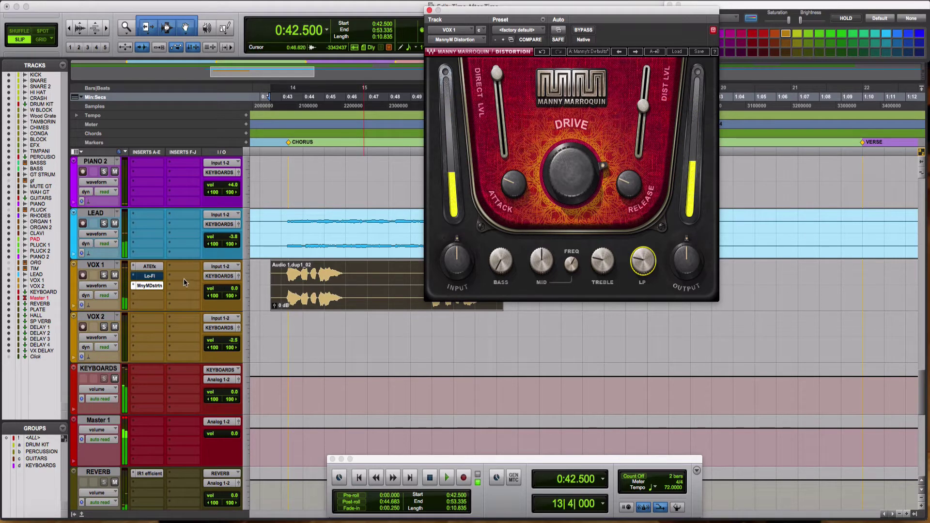
key(space)
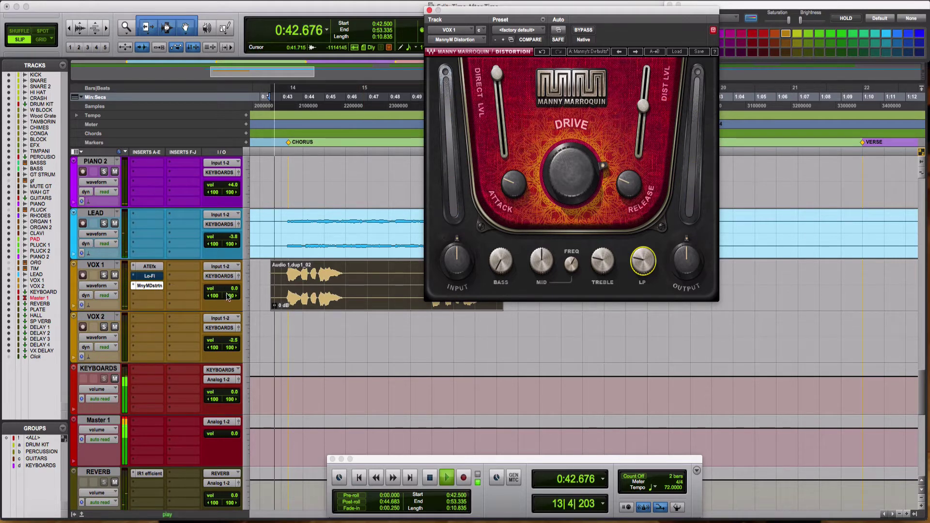
click(501, 261)
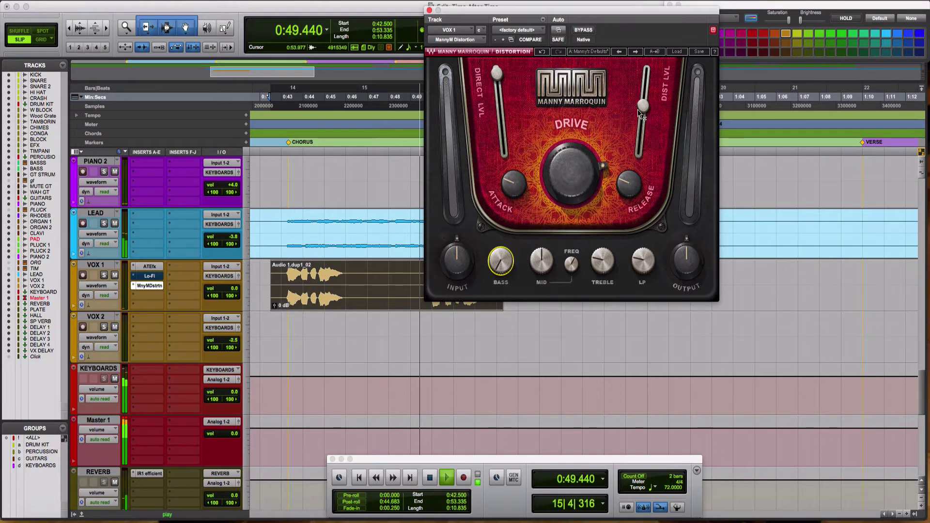
mouse_move(641, 109)
mouse_down()
mouse_move(646, 73)
mouse_move(643, 104)
mouse_up()
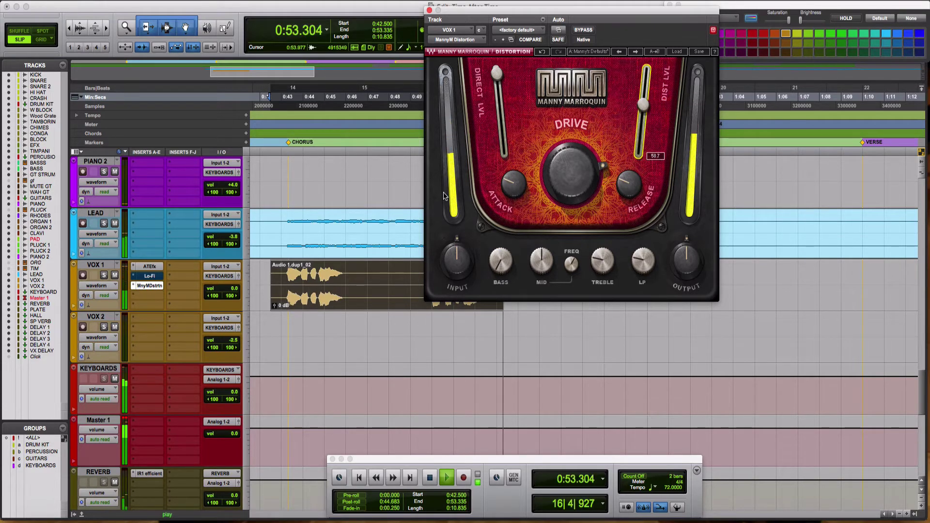
Step: Re-enable Lo-Fi on VOX 1 and reduce its distortion to 2.2 and saturation to 2.5
super+click(152, 278)
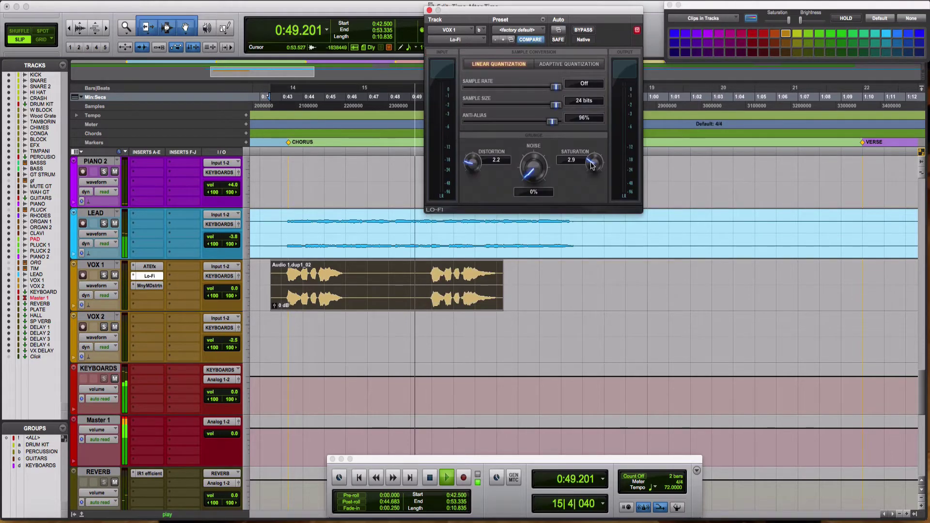
drag(591, 164, 487, 170)
key(space)
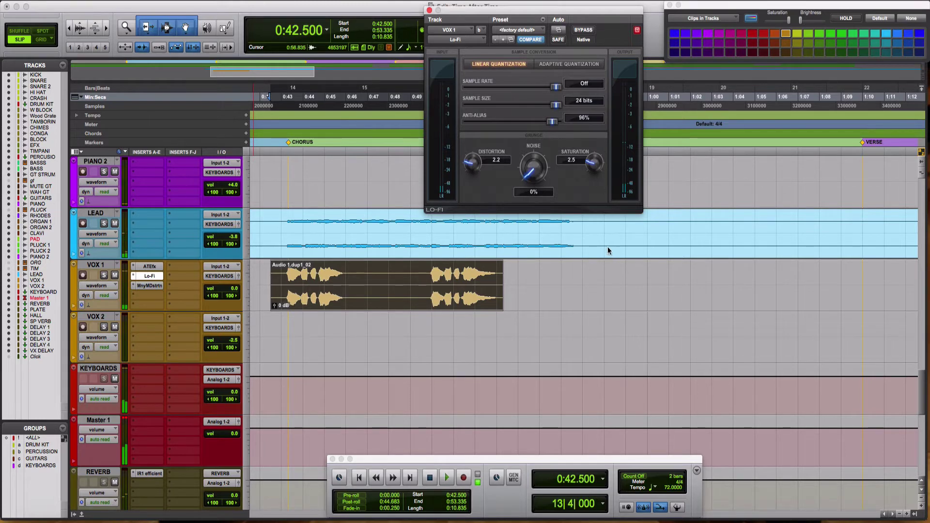
key(space)
Step: Set Lo-Fi's distortion to 9.7, noise to 2% and saturation to 3.0, trying saturation at 0.0 and 5.4 on the way
alt+click(594, 167)
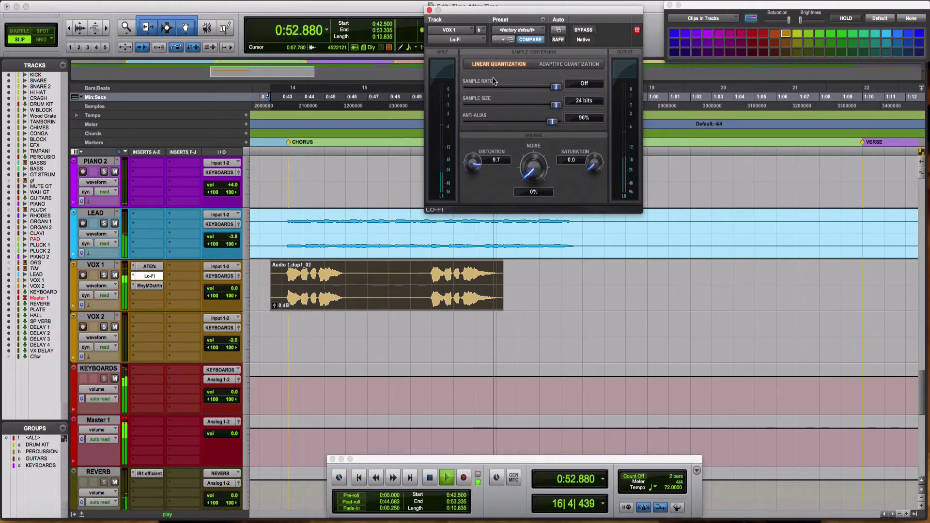
drag(487, 161, 543, 201)
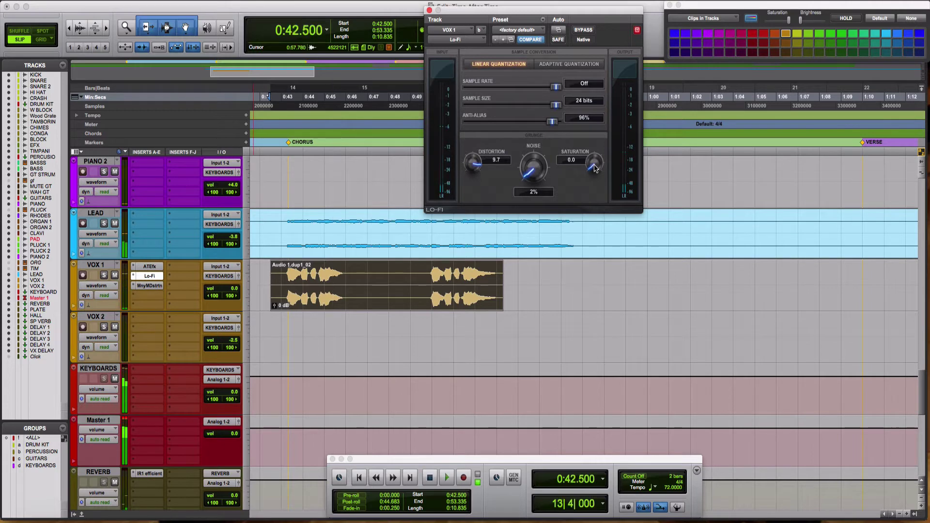
drag(594, 168, 615, 115)
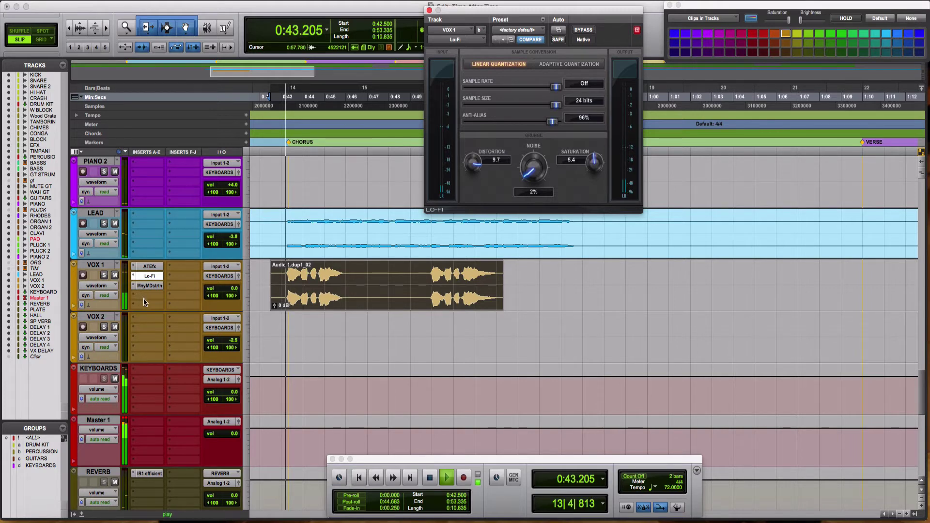
Step: Stop playback and insert the Doubler2 plug-in on VOX 1 in the slot below MannyM Distortion
click(175, 313)
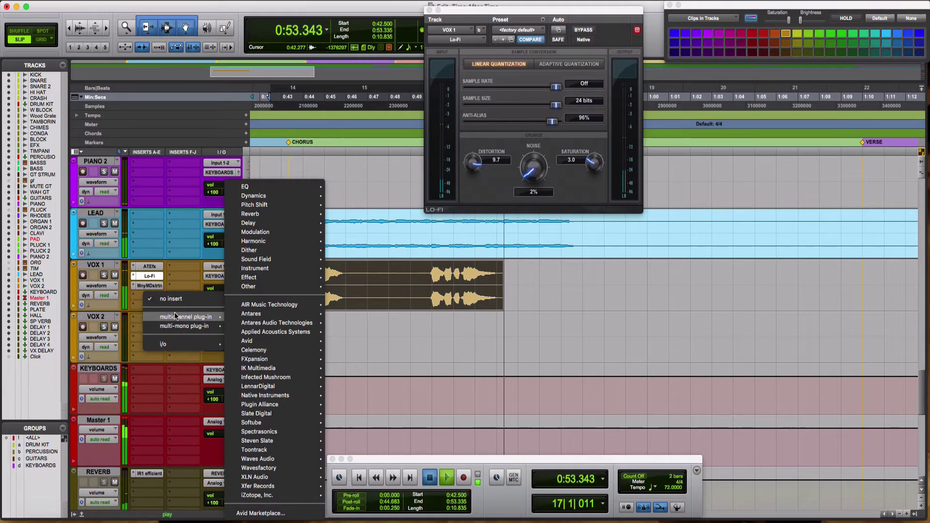
key(space)
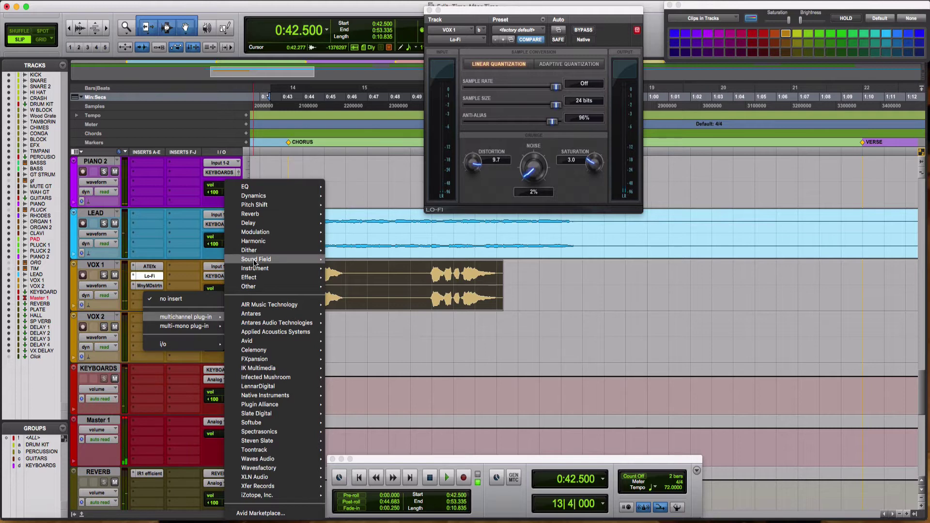
mouse_move(256, 263)
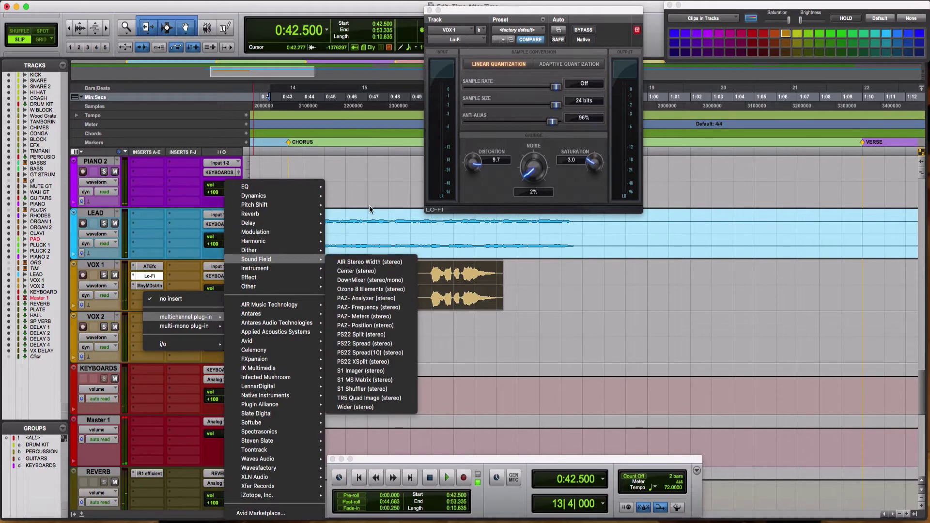
mouse_move(262, 205)
key(Escape)
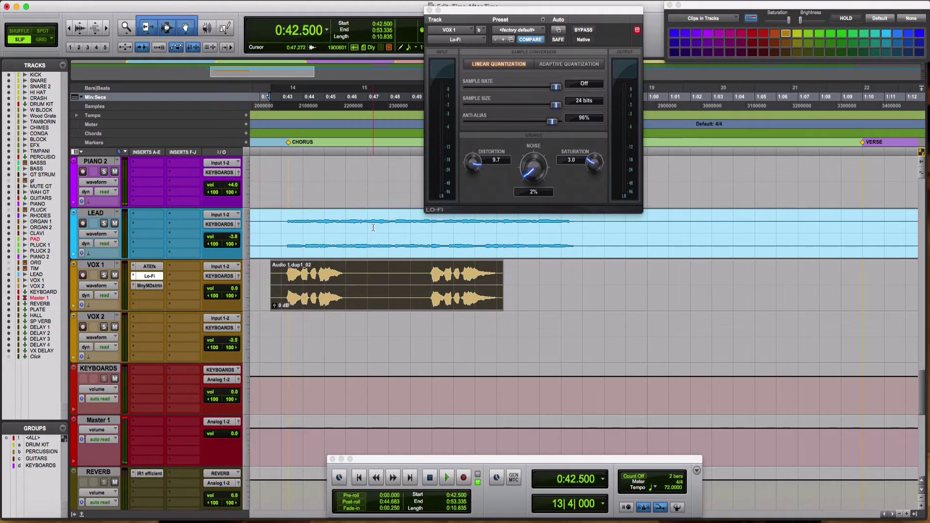
Step: Play the loop and load the Basic Doubler preset into Doubler2 on VOX 1
key(space)
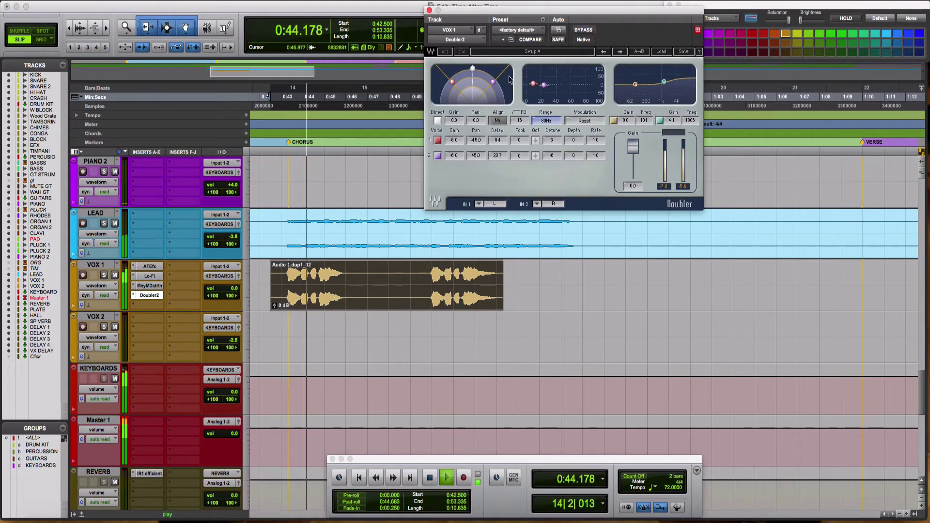
click(661, 51)
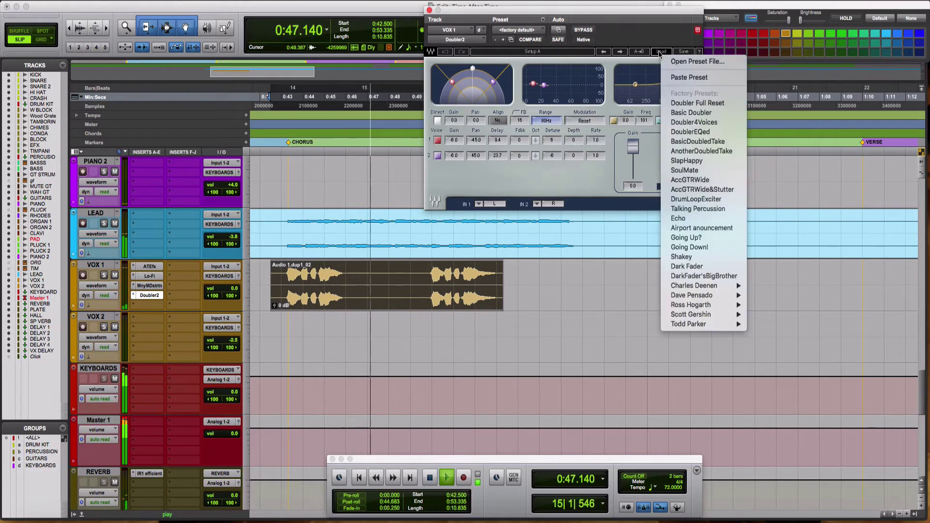
click(692, 114)
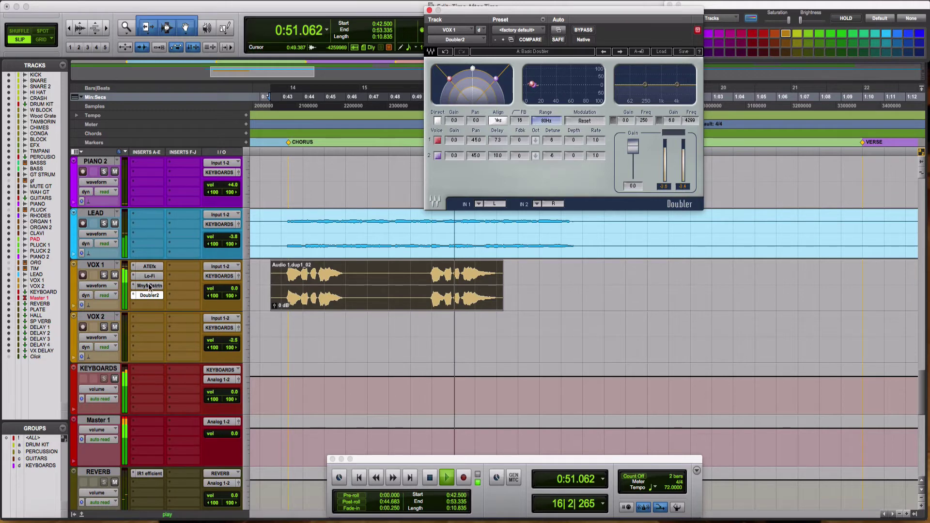
Step: Review the Lo-Fi, MannyM Distortion and Doubler2 windows on VOX 1 while playing the chorus selection
click(150, 276)
key(space)
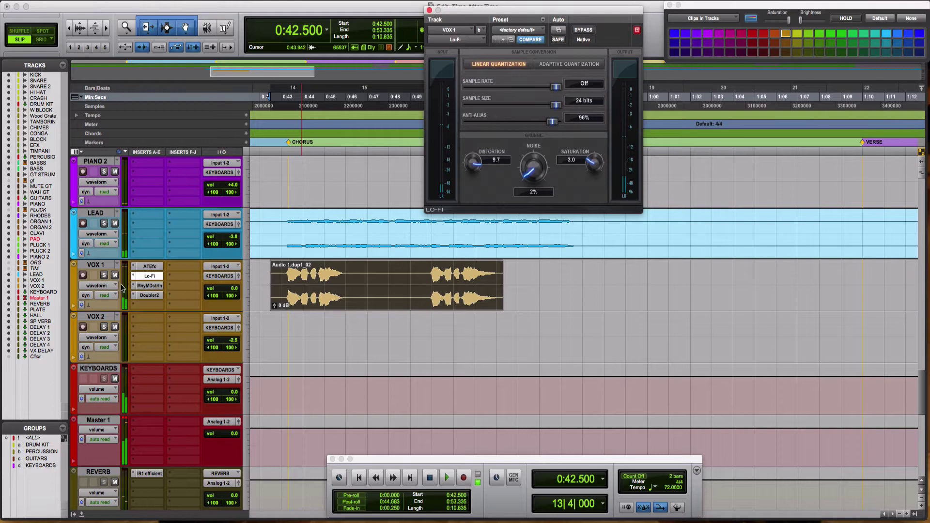
click(149, 285)
key(space)
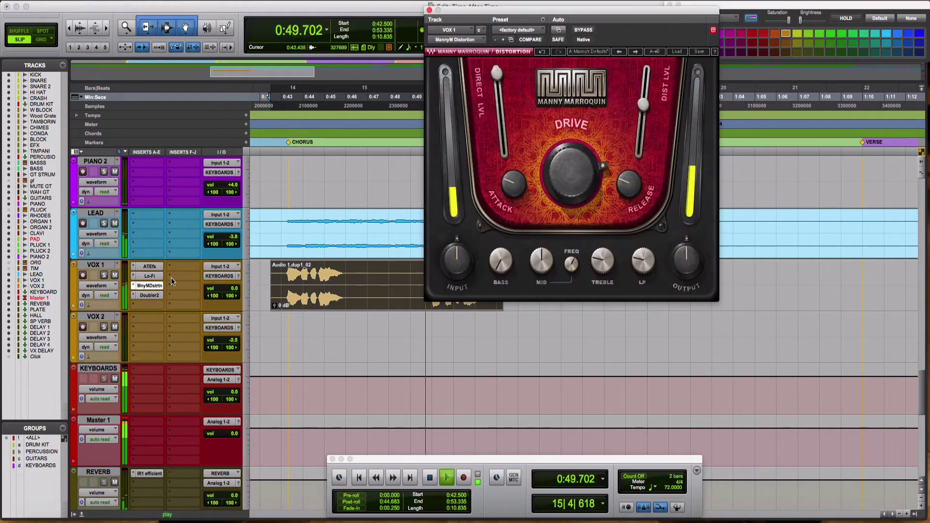
click(151, 295)
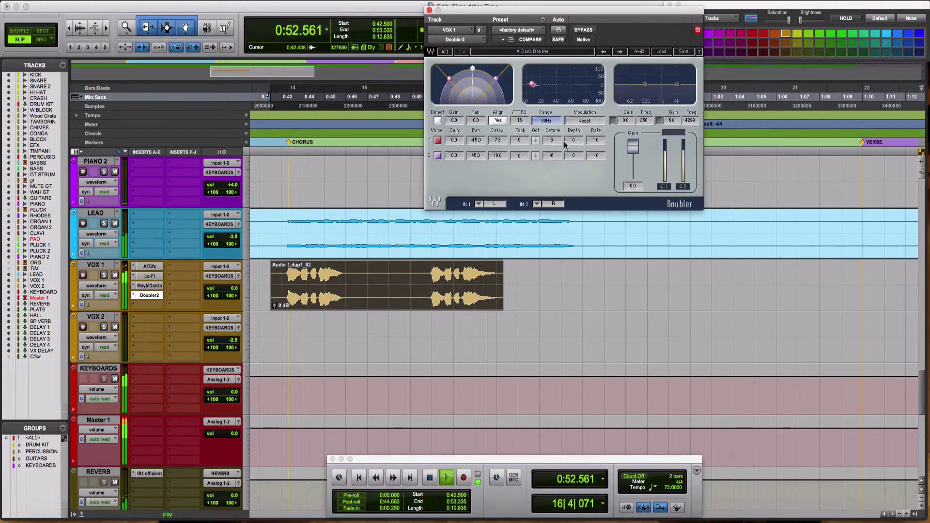
key(space)
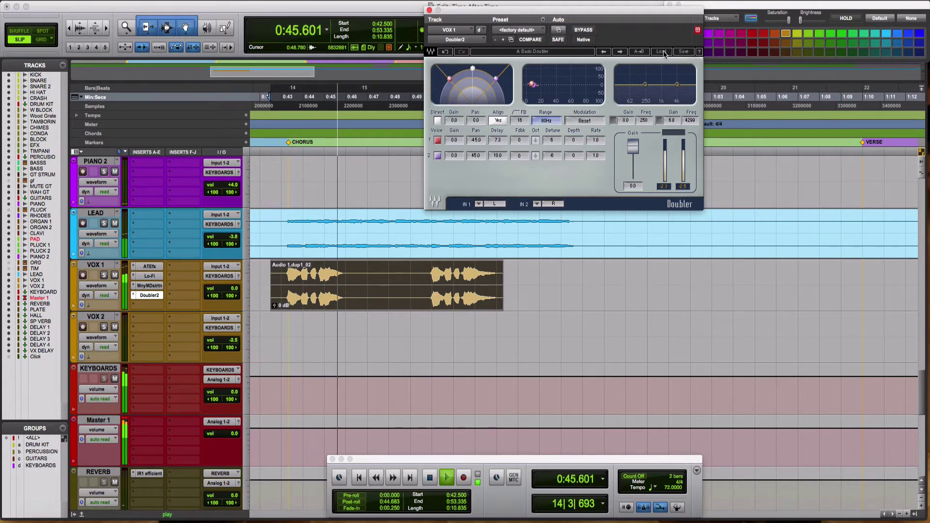
Step: Try Doubler2's SoulMate preset during playback, and return to the Basic Doubler preset
click(662, 51)
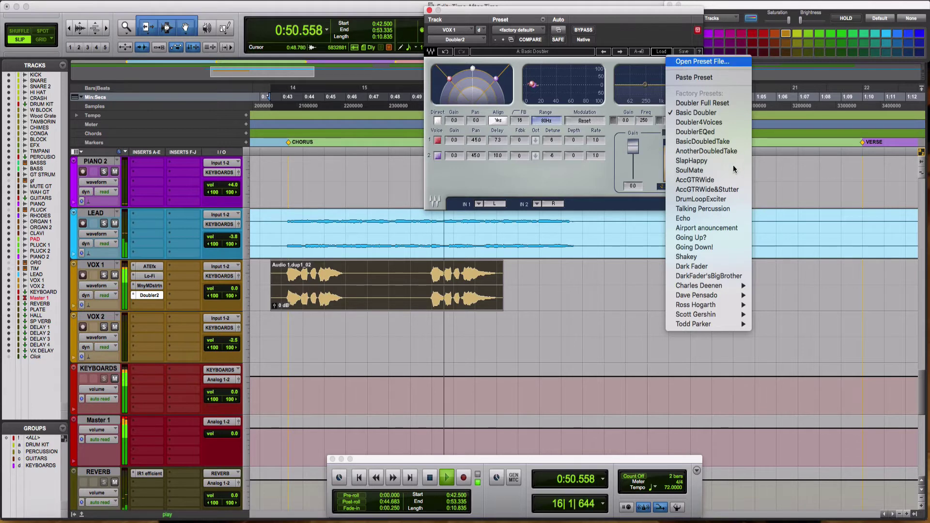
click(705, 166)
key(space)
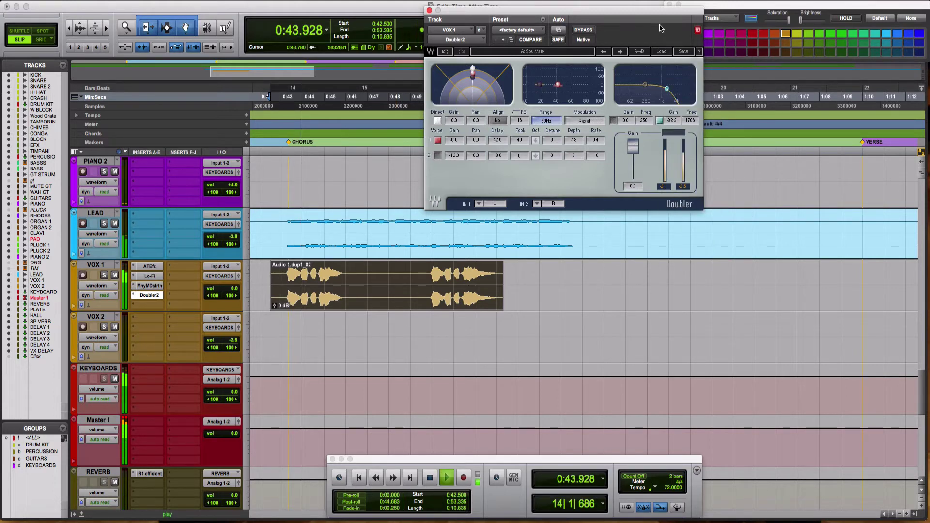
click(664, 52)
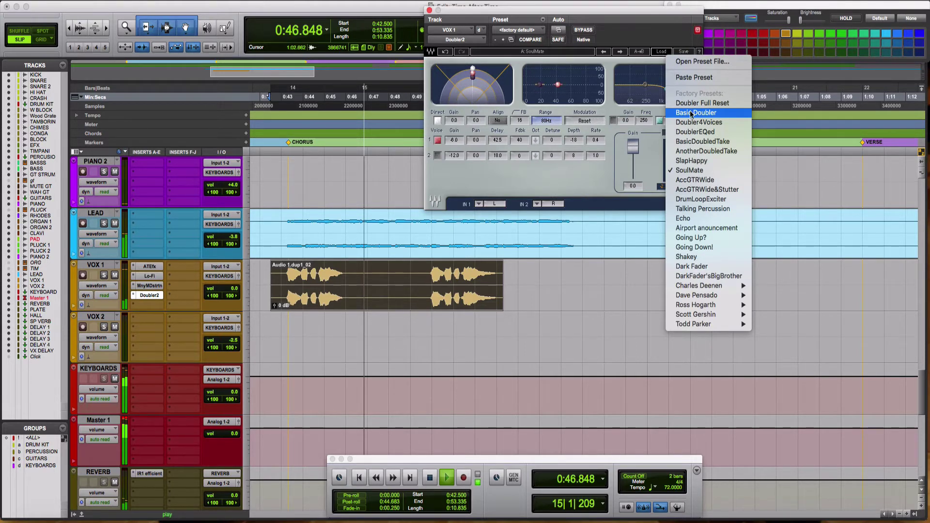
click(698, 151)
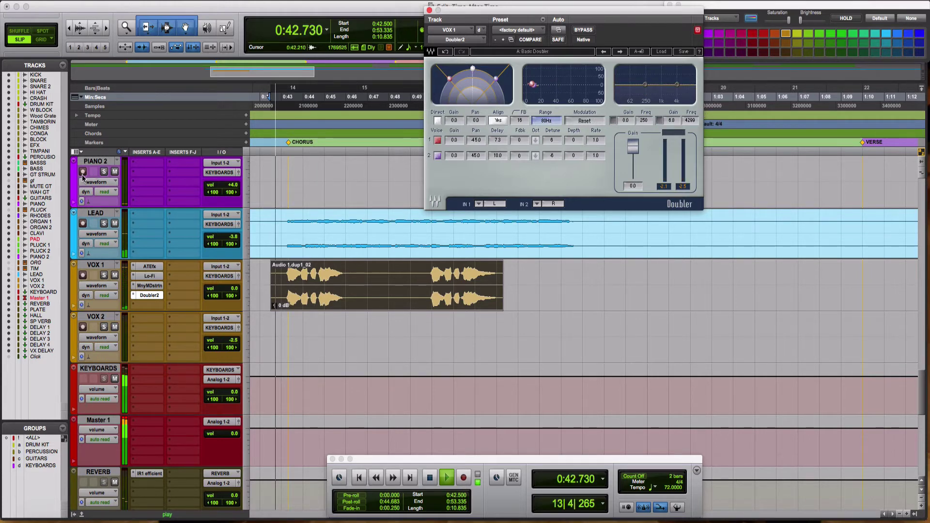
click(77, 152)
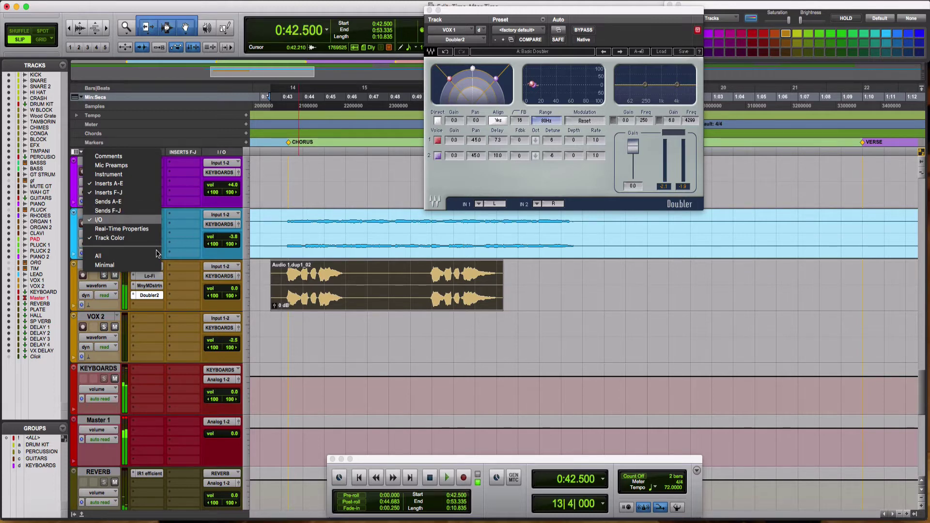
click(188, 277)
mouse_move(149, 311)
mouse_down()
mouse_move(147, 332)
mouse_move(153, 311)
mouse_up()
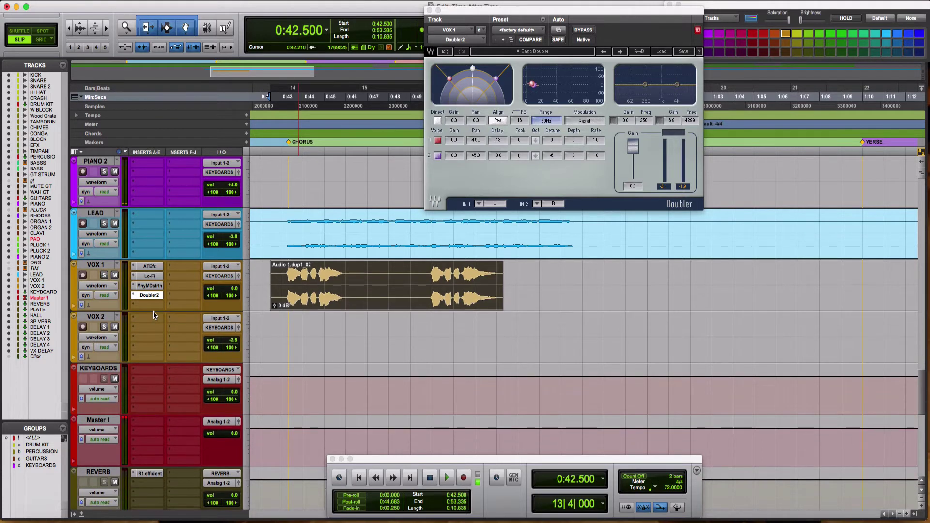
Step: Replay the chorus and open the multichannel plug-in choices for VOX 1's empty insert slot below Doubler2
key(space)
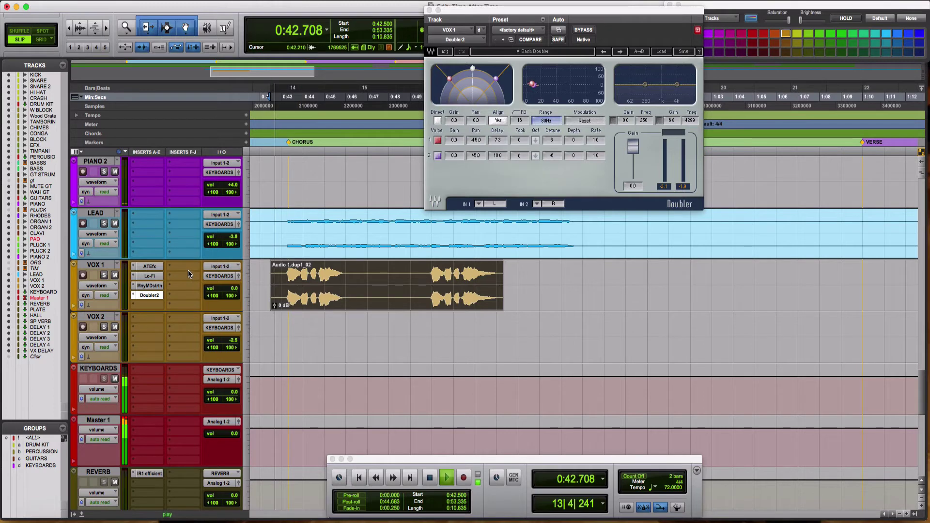
click(157, 322)
mouse_move(267, 272)
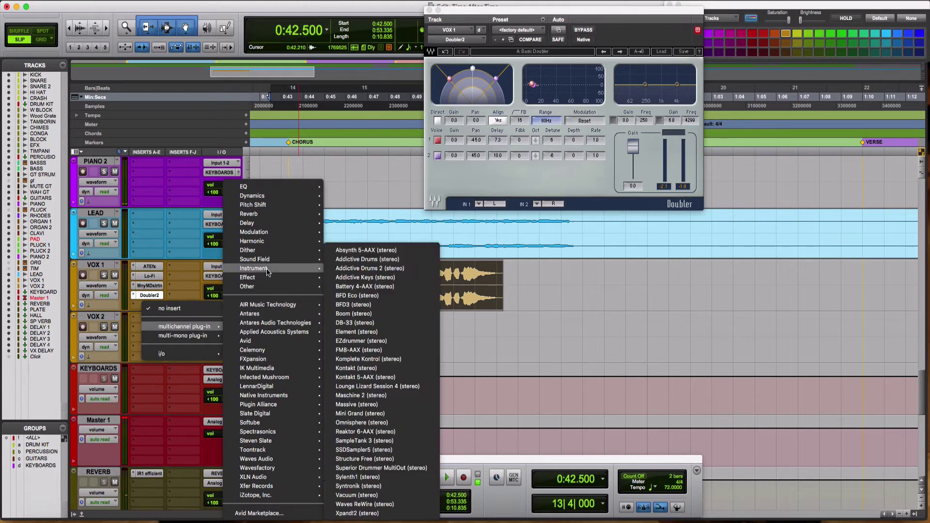
mouse_move(316, 239)
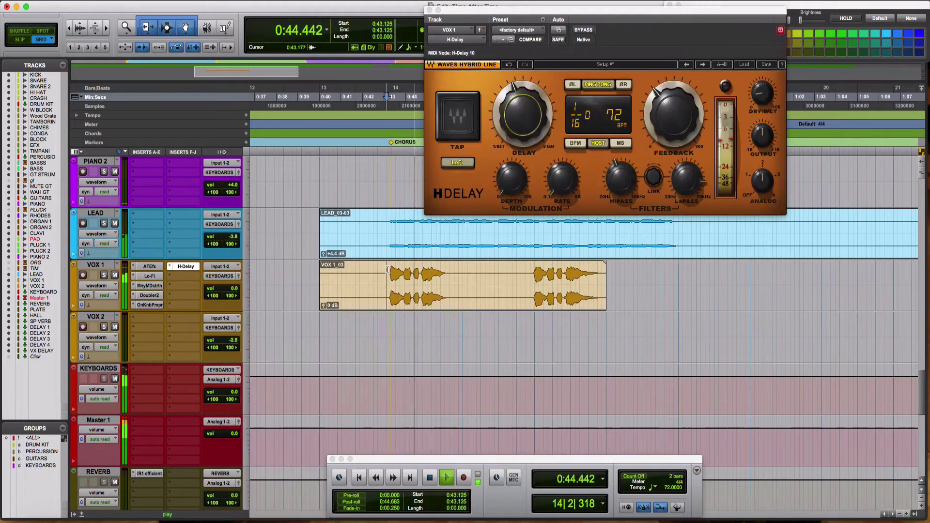
Step: Raise H-Delay's dry/wet mix on VOX 1 and select the track from 0:43.125 to 0:56.458 for looping
drag(388, 269, 392, 271)
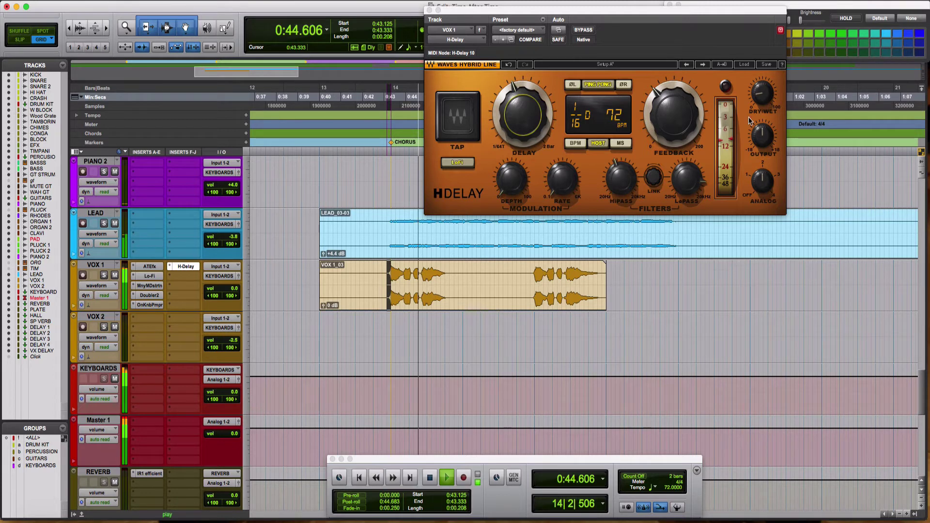
drag(767, 101, 767, 97)
drag(676, 279, 388, 294)
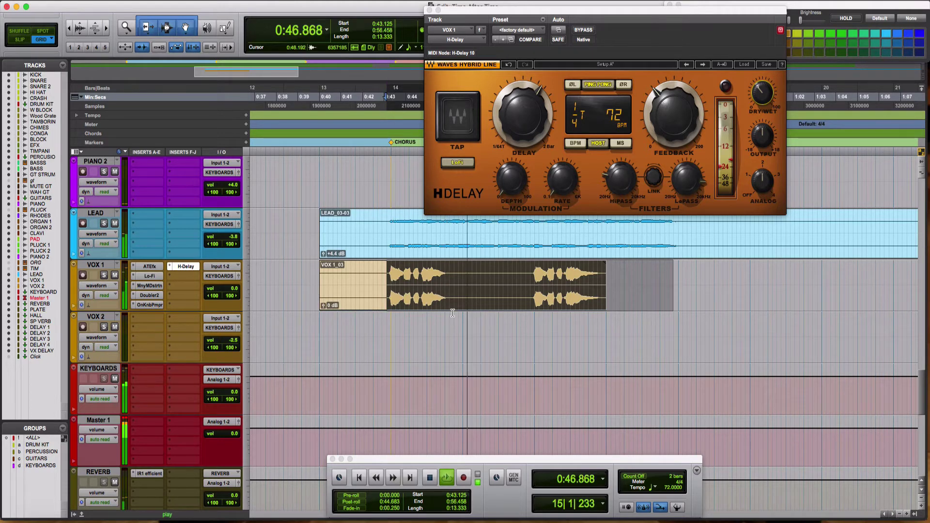
Step: Adjust H-Delay's low-pass filter on the loop and set its high-pass filter to 100, trying 141 on the way
drag(621, 179, 620, 176)
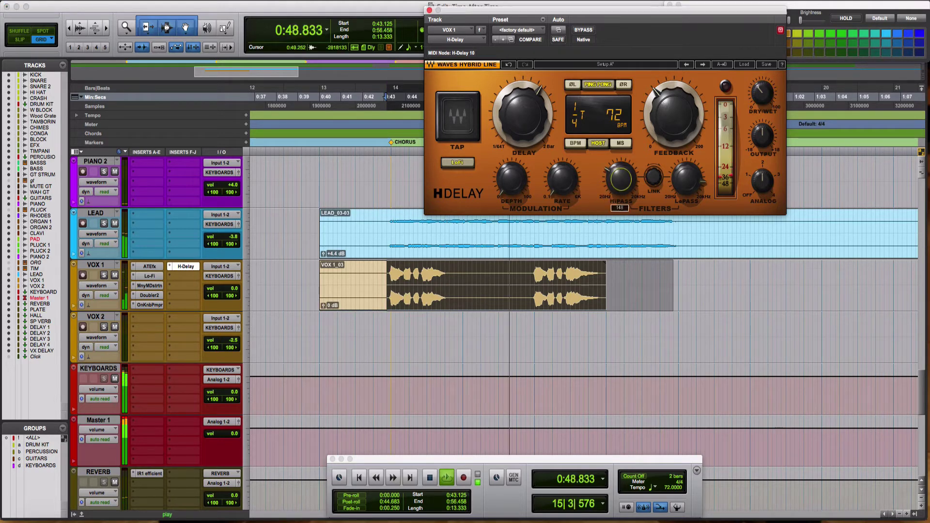
click(690, 189)
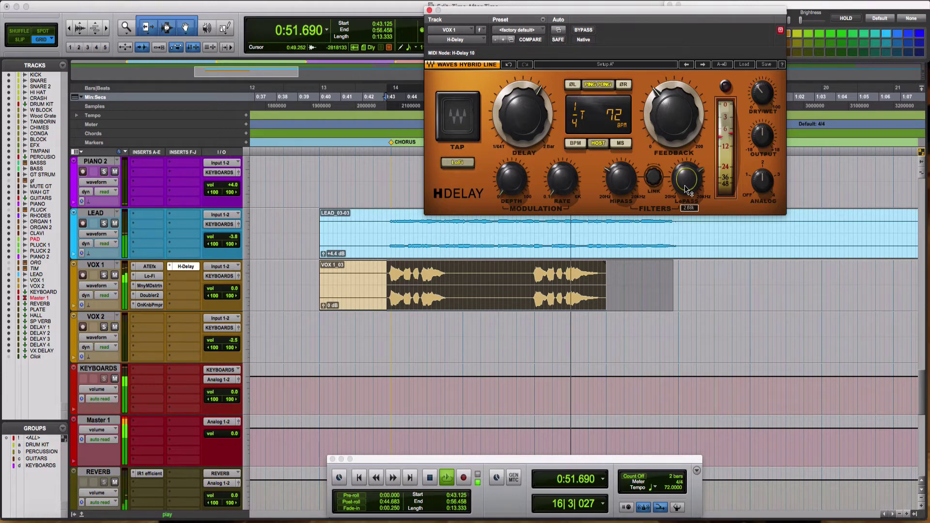
click(621, 184)
key(space)
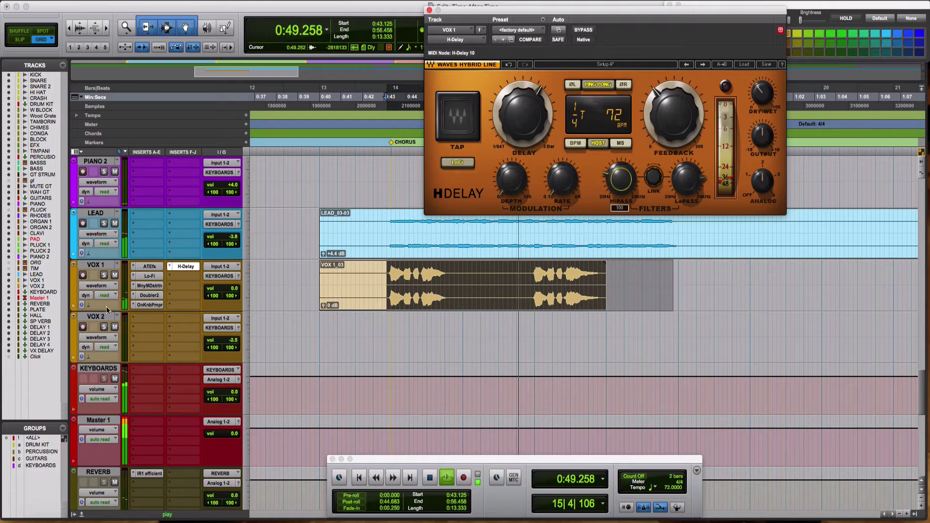
Step: Insert the stereo D-Verb plug-in on VOX 1 in the slot below H-Delay
click(177, 280)
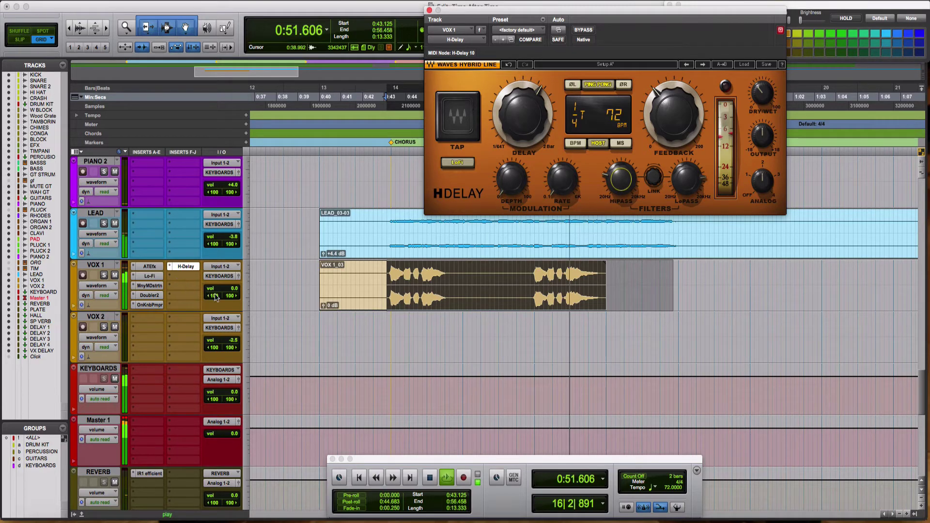
mouse_move(227, 298)
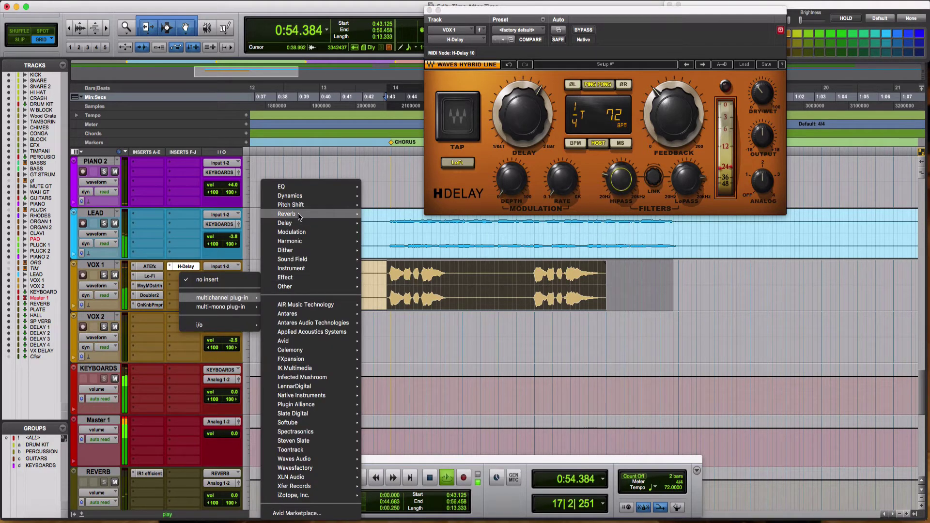
mouse_move(352, 215)
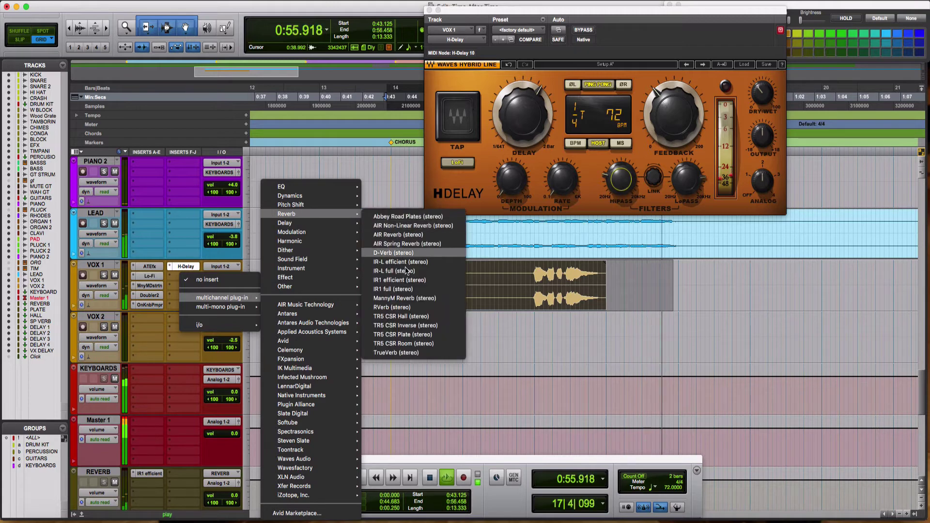
click(402, 254)
Step: Set D-Verb's decay to 6.9 sec, HF cut to 11.83 kHz, LP filter to 10.30 kHz and mix to 77%
drag(487, 137, 516, 245)
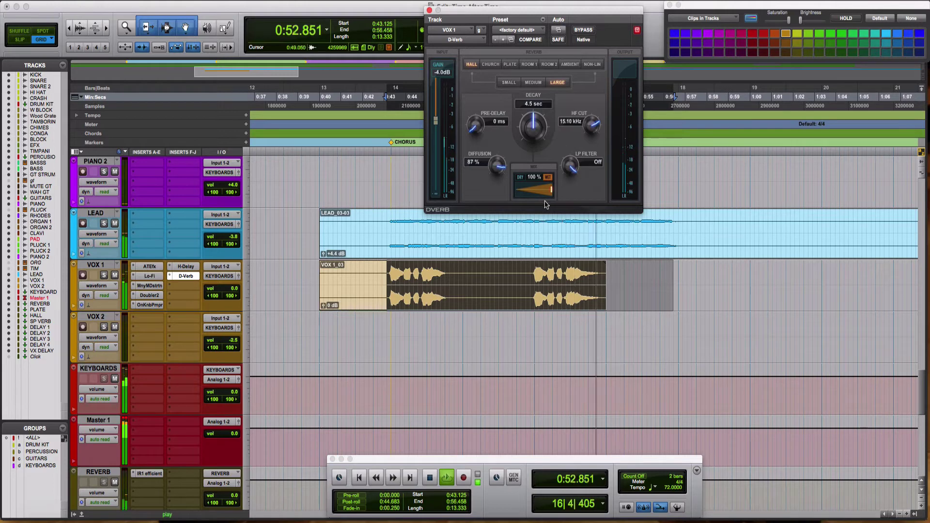
drag(534, 131, 583, 271)
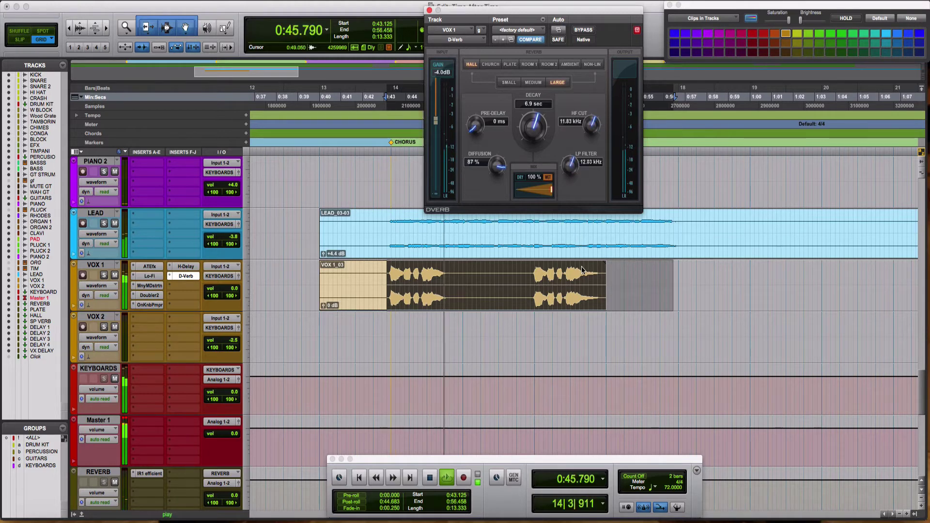
drag(572, 172, 540, 198)
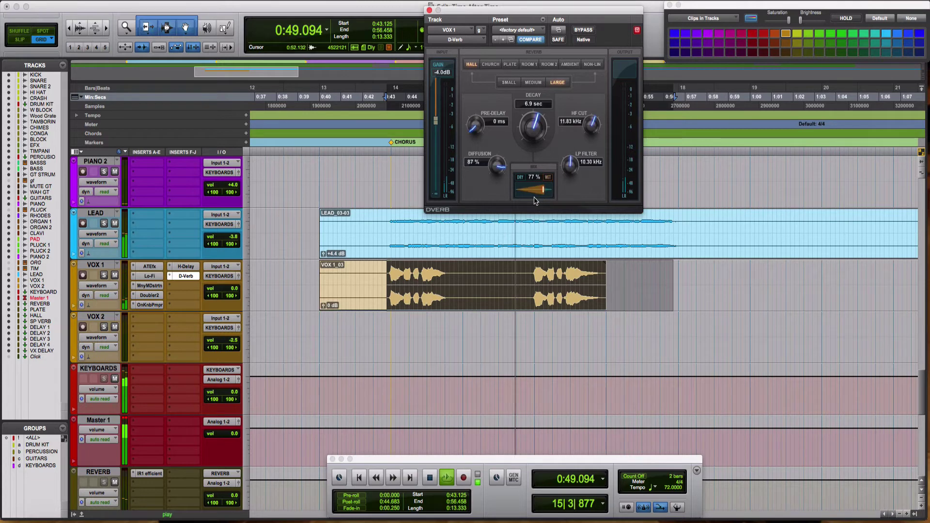
Step: Lower D-Verb's mix to 55%, trying 62% on the way, and lengthen its decay to 8.6 sec
drag(536, 192, 530, 192)
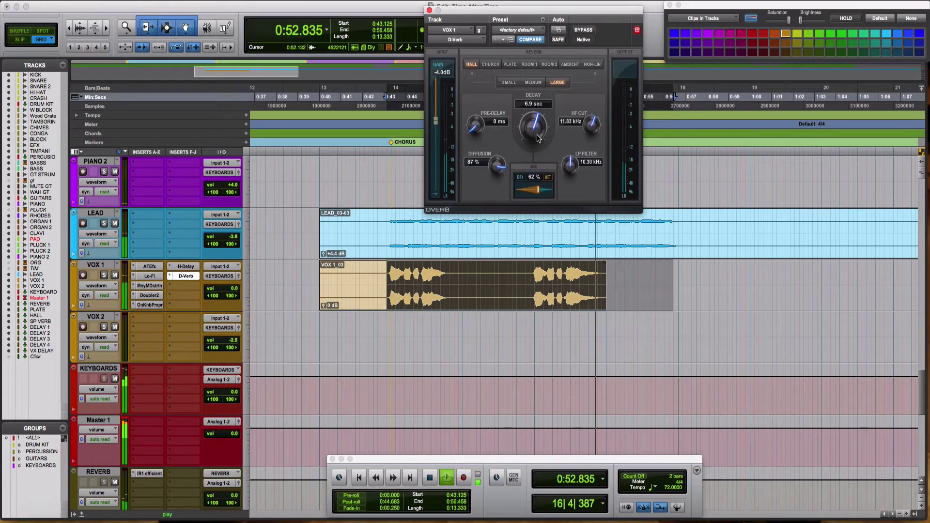
drag(538, 139, 538, 125)
drag(543, 189, 540, 187)
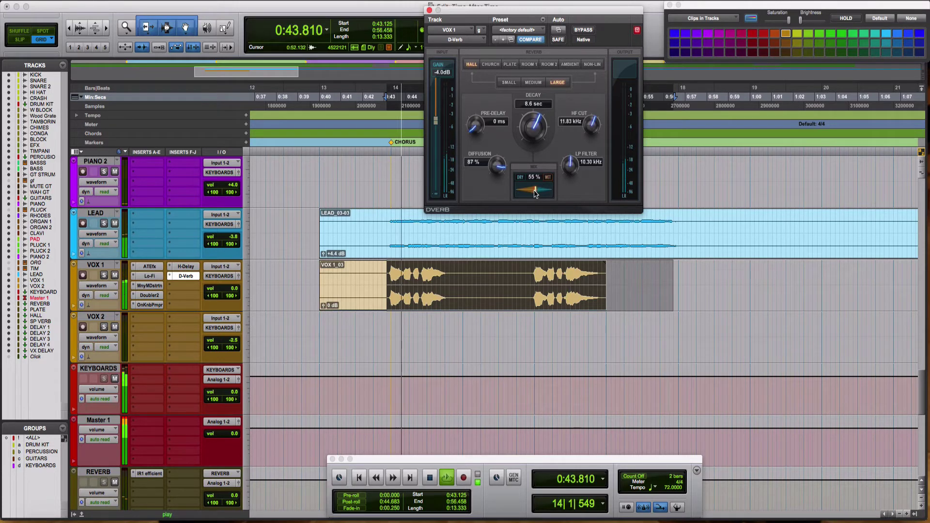
click(528, 192)
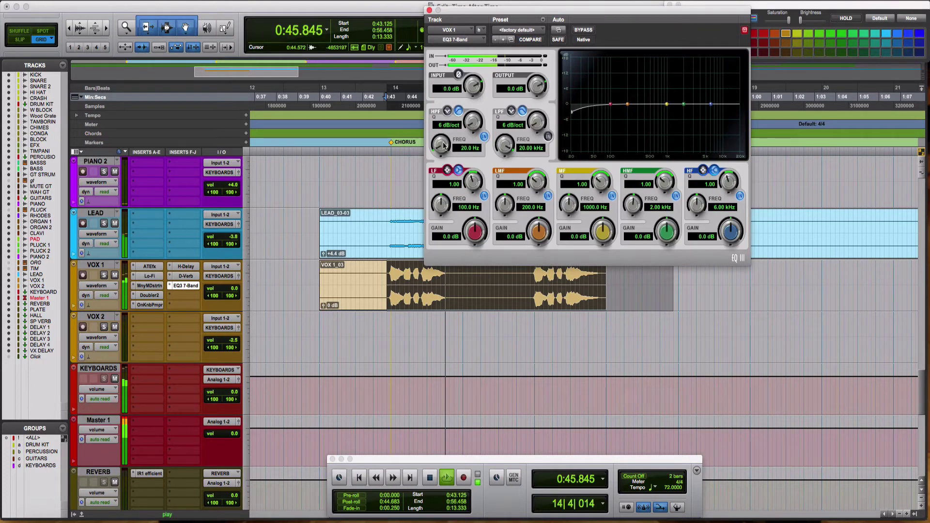
Step: Set EQ3 7-Band's high-pass and low-pass slopes to 24 dB/oct, with frequencies of 85.5 Hz and 4.90 kHz
drag(445, 121, 444, 110)
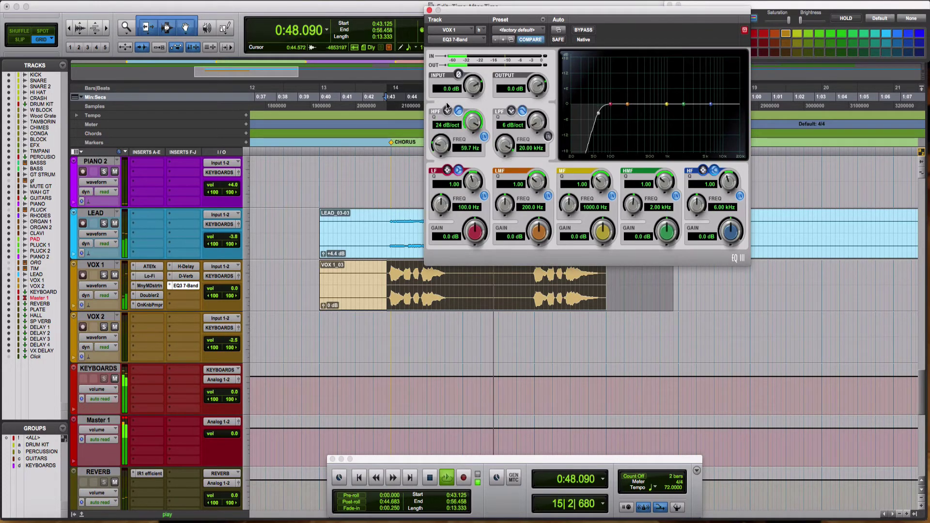
drag(541, 123, 543, 35)
drag(503, 148, 509, 235)
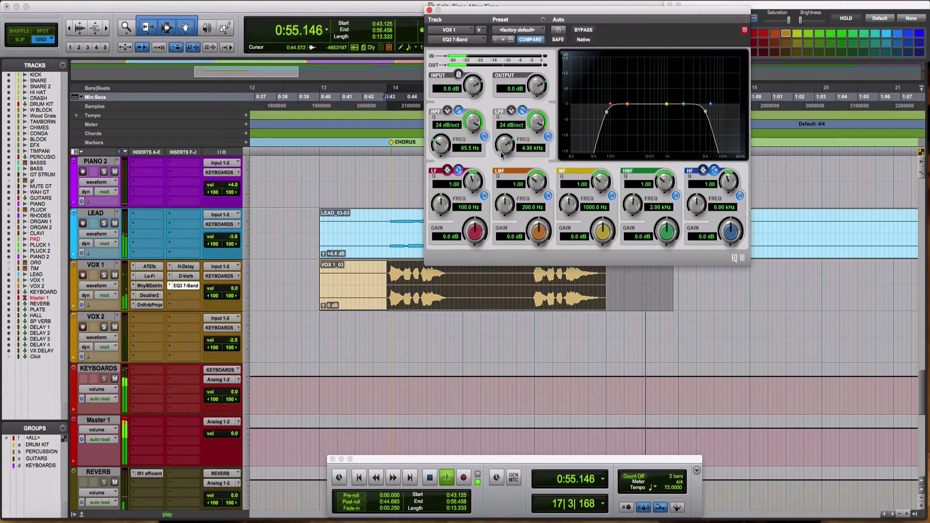
Step: Set EQ3's high-pass to 59.7 Hz and its low-pass to 20.00 kHz, trying the low-pass at 977.6 Hz and 1.49 kHz on the way
drag(502, 150, 502, 216)
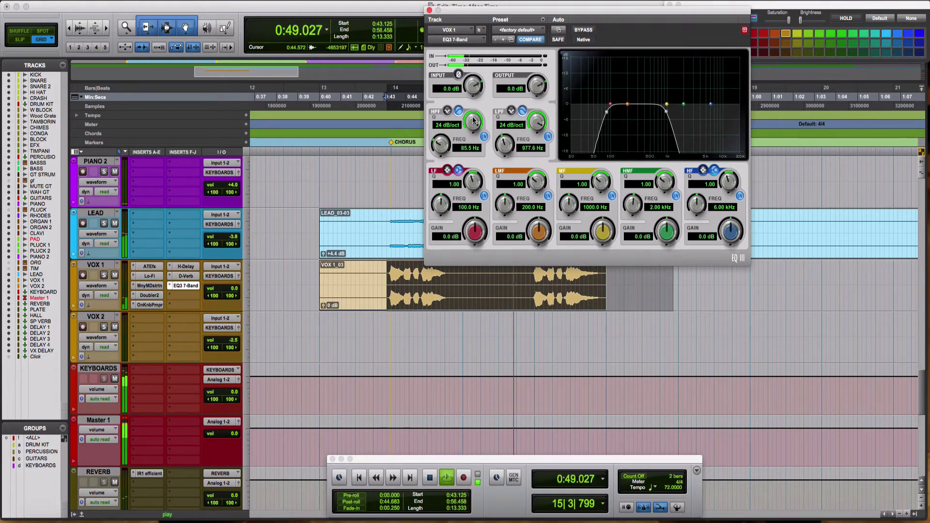
drag(446, 148, 447, 173)
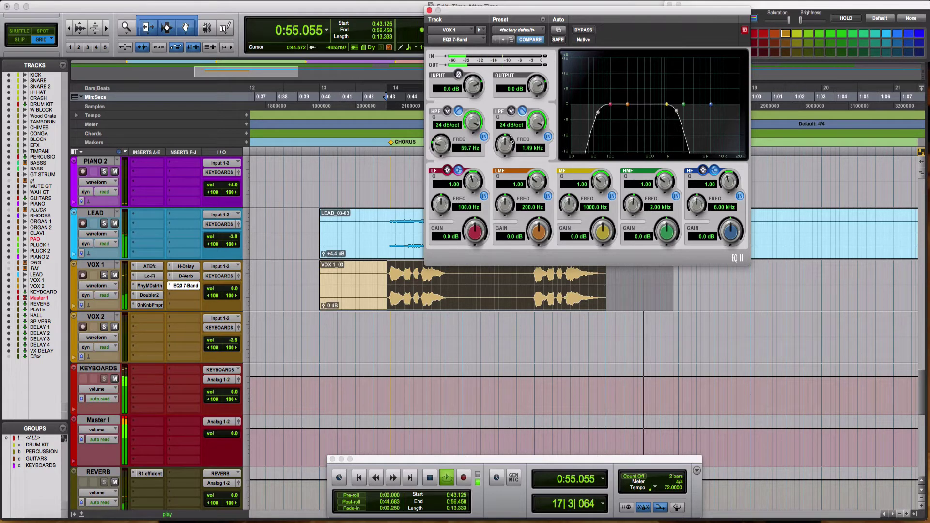
drag(511, 139, 528, 64)
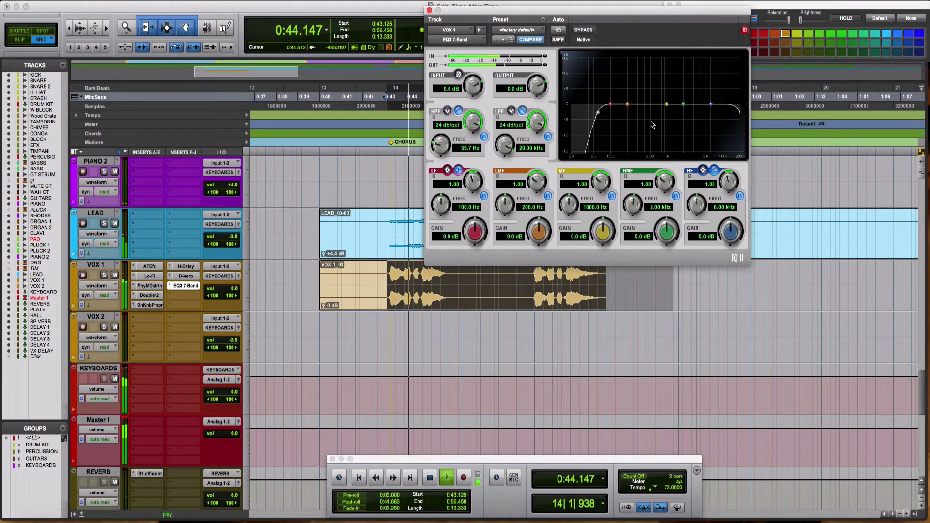
Step: Cut EQ3's HMF band by 3.8 dB at 1.08 kHz and set its low-pass to 3.03 kHz, trying 3.60 kHz on the way
drag(672, 96, 669, 121)
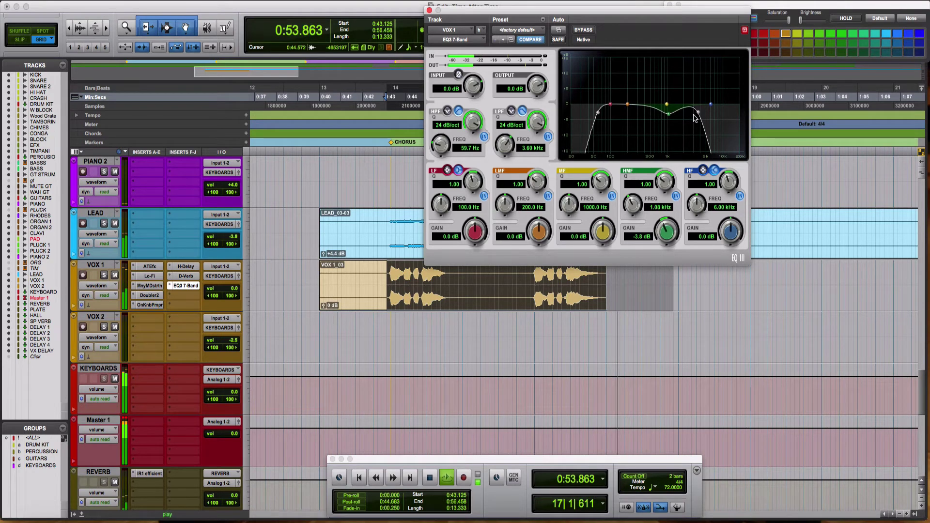
drag(698, 112, 694, 116)
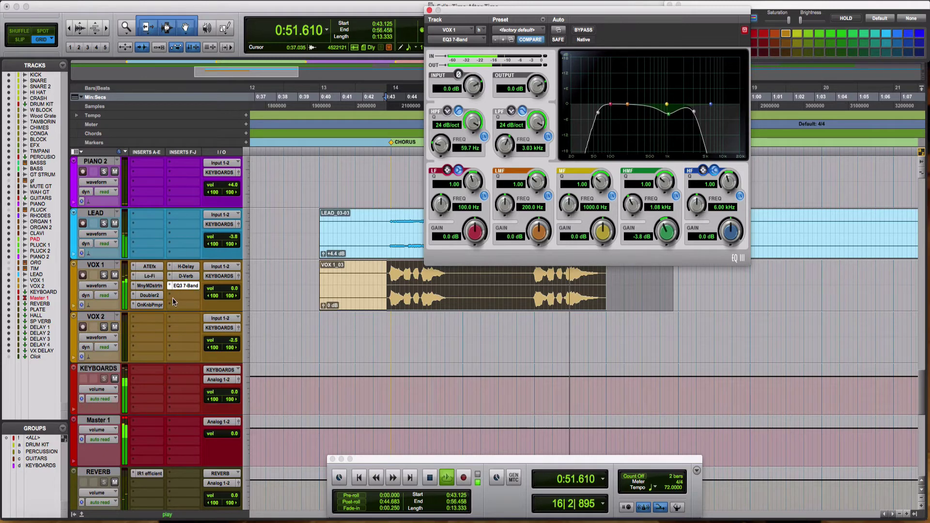
Step: Move EQ3 7-Band down one insert slot on VOX 1, add AIR Talkbox before it and set the vowel to OO
drag(181, 286, 185, 296)
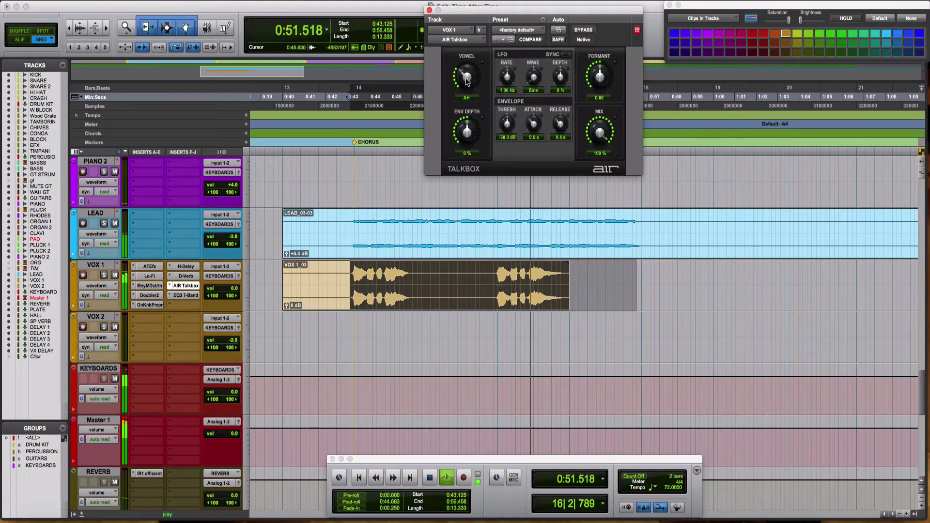
drag(467, 81, 471, 107)
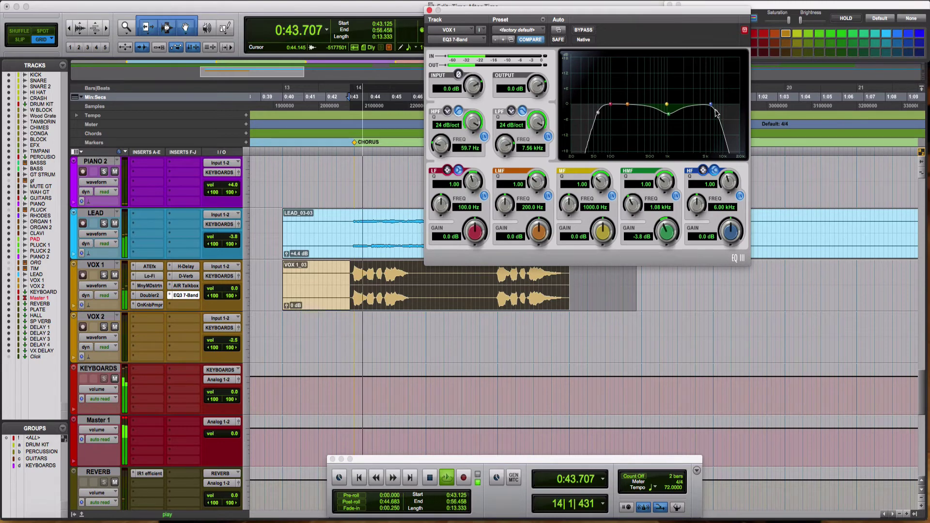
Step: Set EQ3's low-pass to 4.89 kHz, its HMF band to -2.4 dB at 1.04 kHz and its high-pass to 81.9 Hz
drag(717, 113, 669, 114)
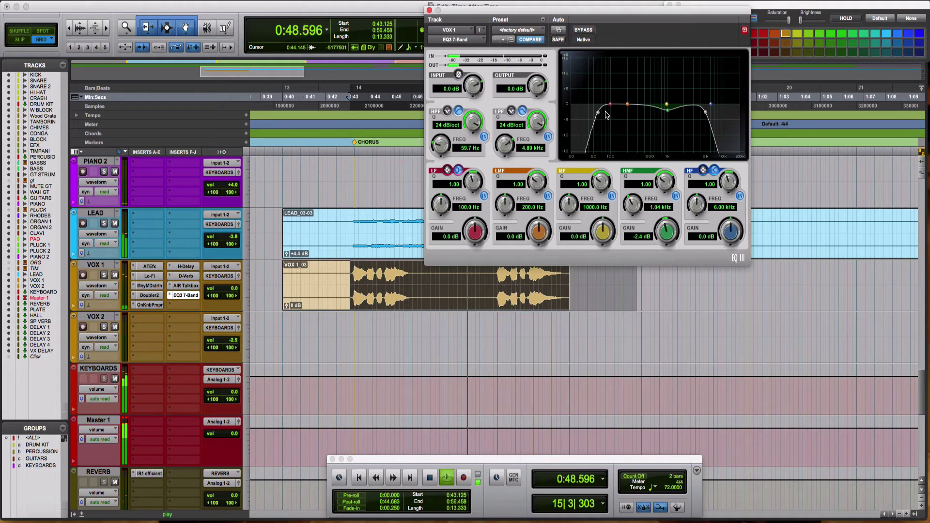
drag(598, 113, 606, 113)
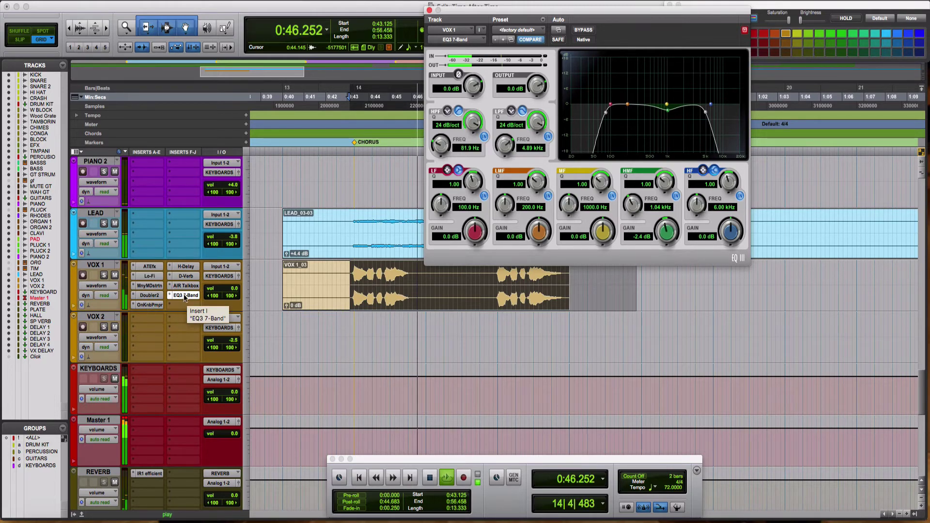
Step: Shift EQ3 7-Band down another slot, try OneKnob Pumper between AIR Talkbox and EQ3, and return it to the slot under Doubler2
drag(186, 296, 187, 297)
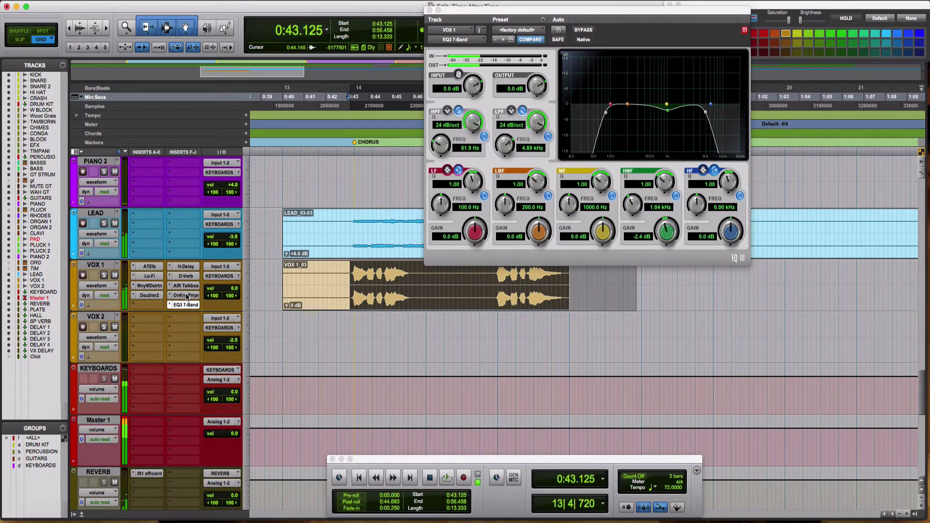
key(space)
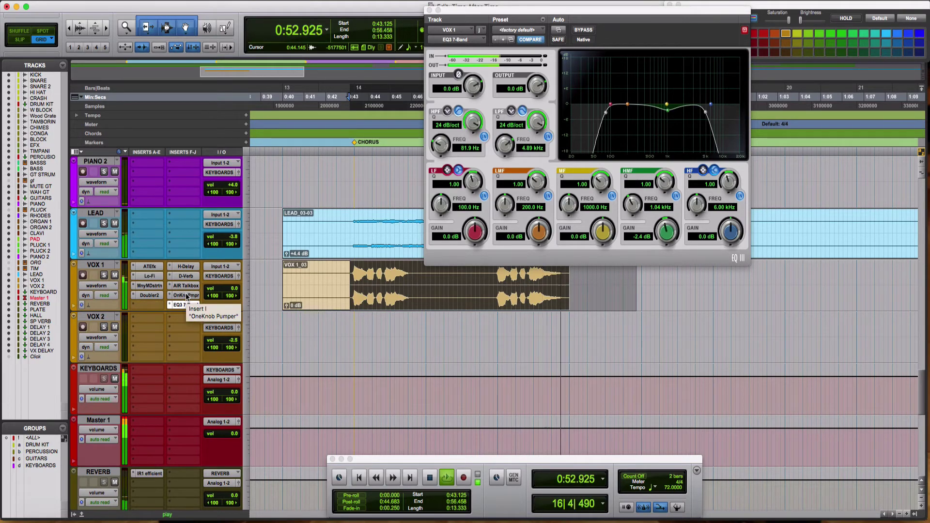
drag(186, 297, 150, 304)
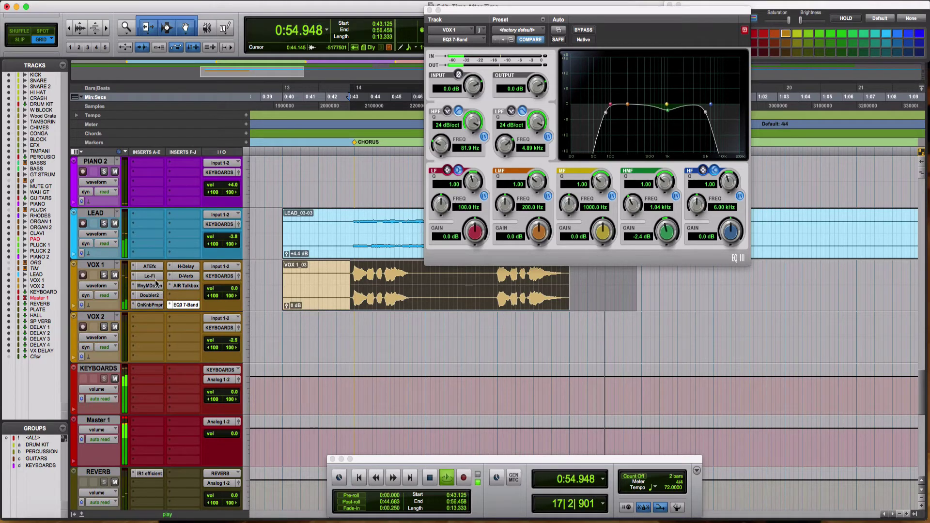
Step: Compare the VOX 1 sound with H-Delay and D-Verb bypassed, and enable both again
super+click(187, 276)
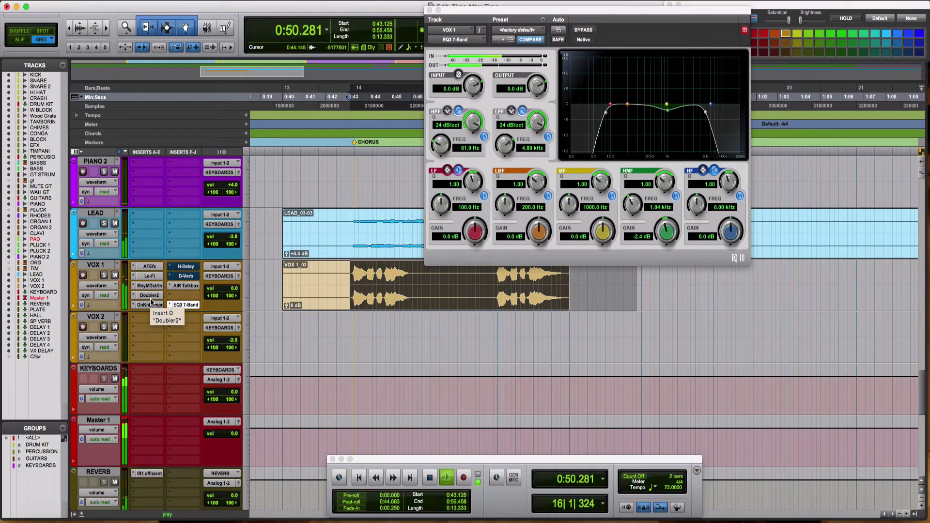
super+click(187, 277)
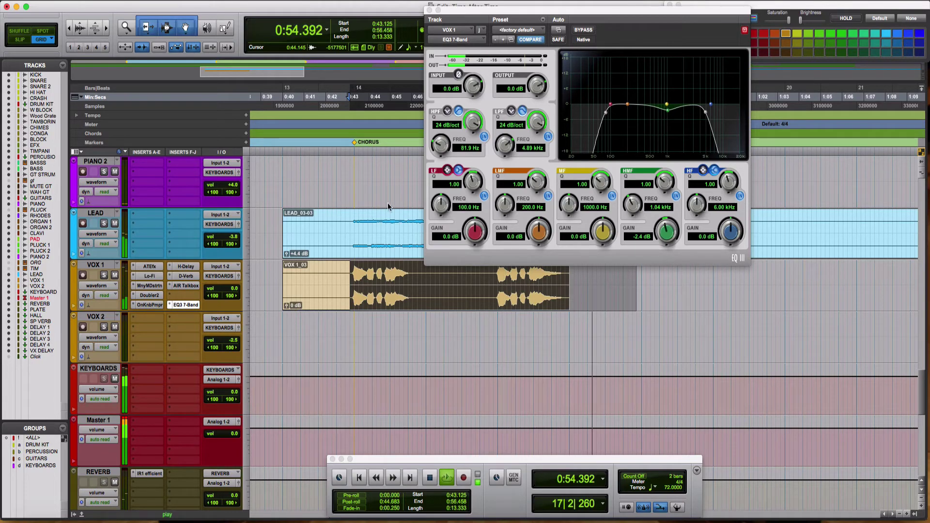
Step: Set AIR Talkbox's envelope depth to -70%, trying -100% on the way, its vowel to AU and its mix to 16%
click(194, 286)
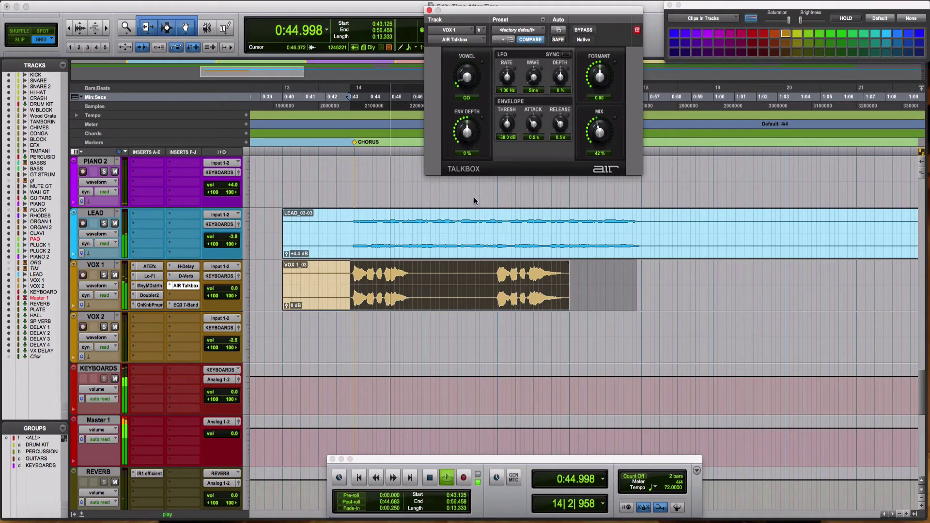
drag(469, 148, 469, 148)
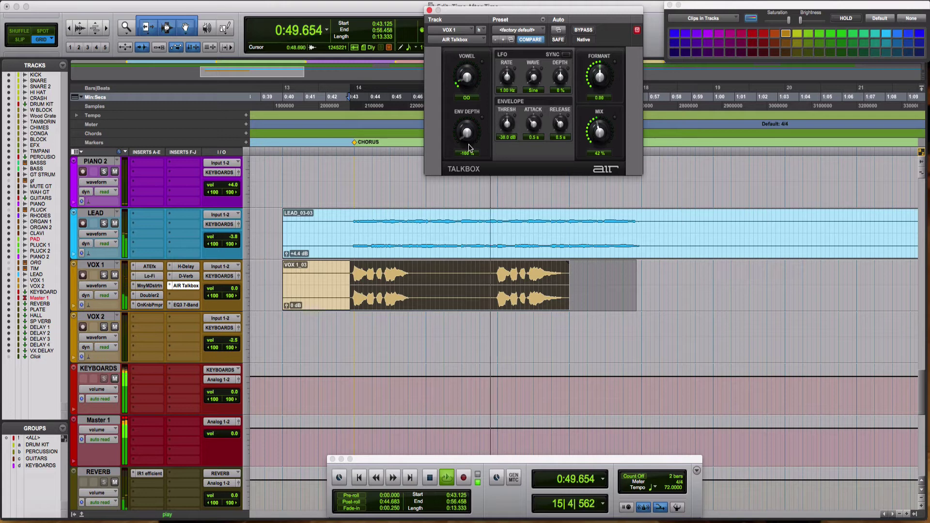
drag(469, 148, 469, 127)
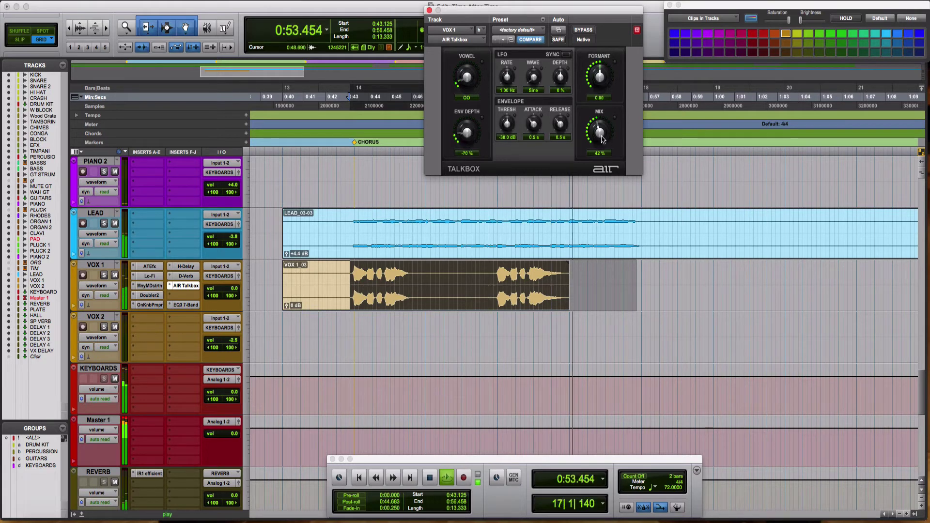
drag(602, 146, 602, 172)
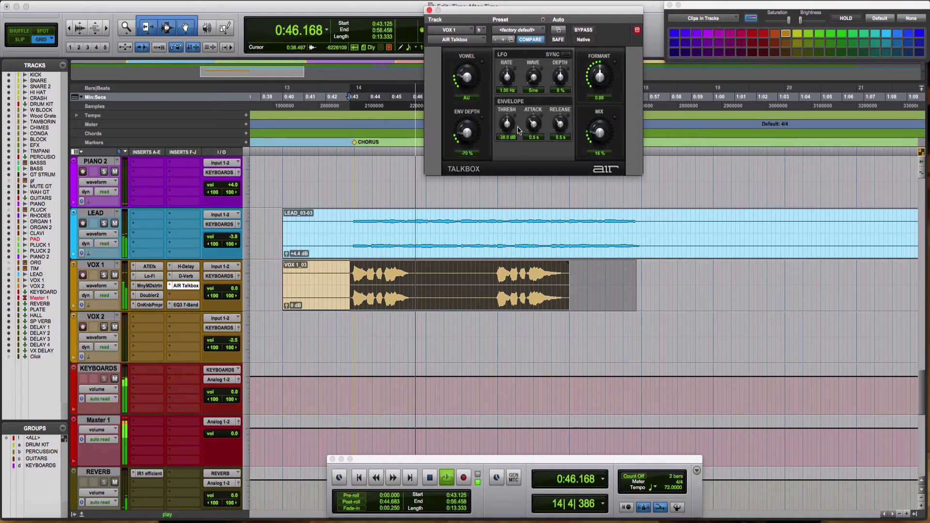
Step: Compare the vocal with D-Verb bypassed, re-enable the reverb and set its mix to 25%
click(584, 30)
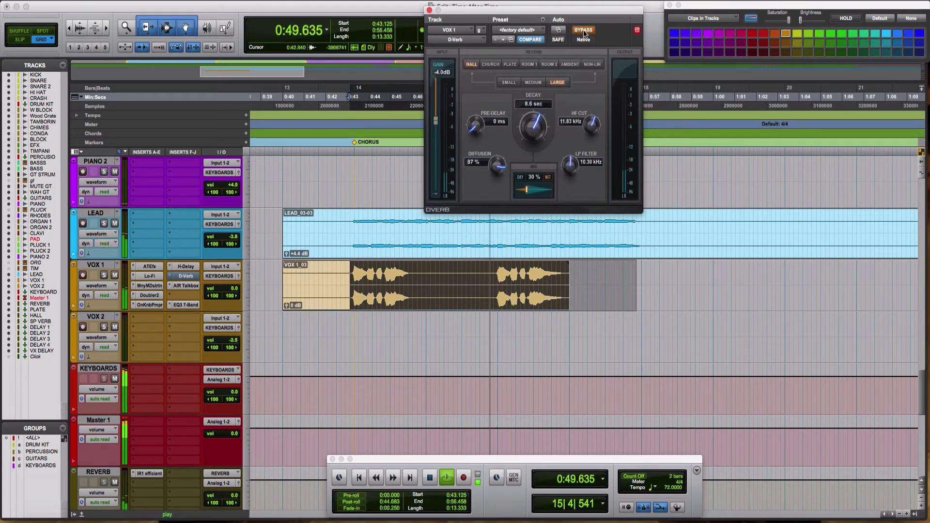
click(584, 31)
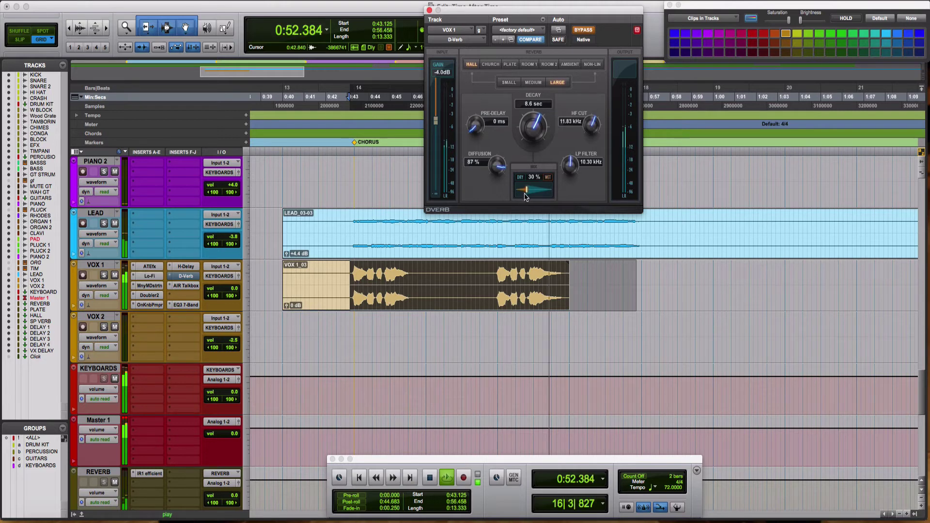
drag(525, 197, 525, 197)
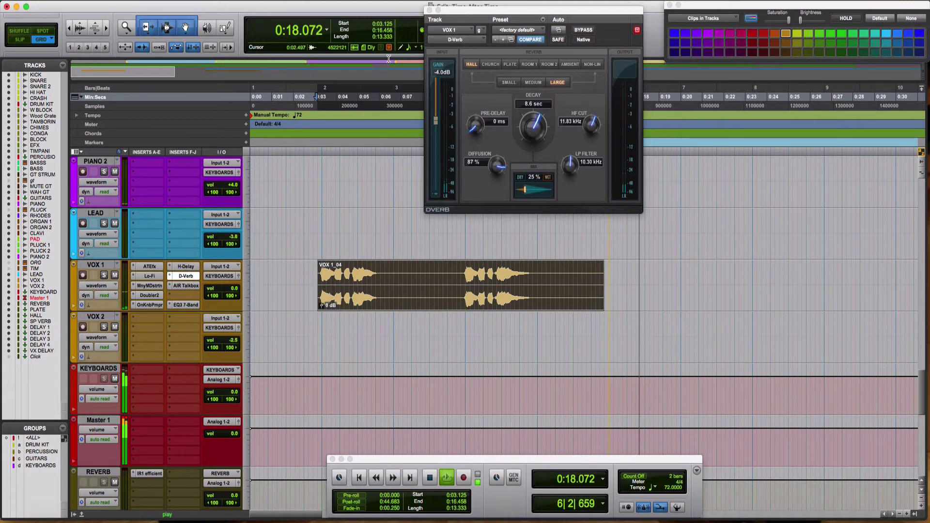
Step: Play the session from the beginning to audition the VOX 1_04 clip in the intro
click(341, 306)
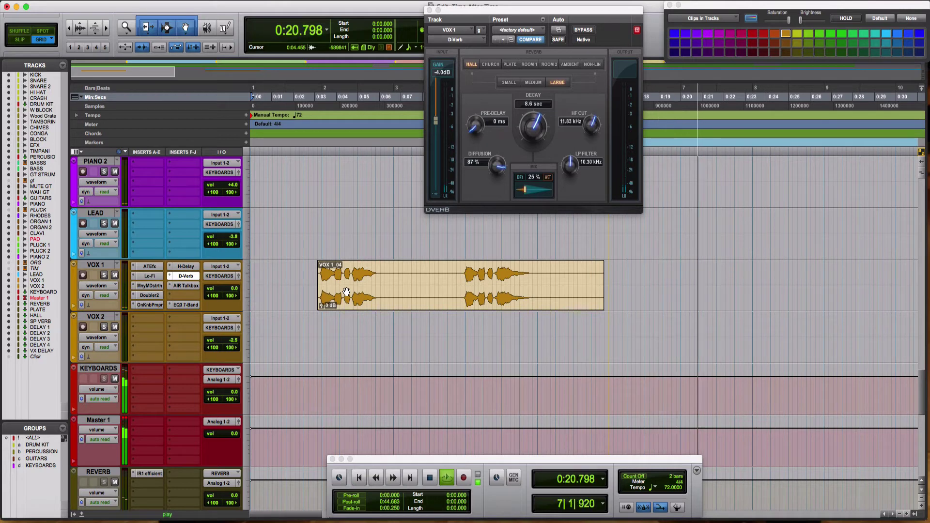
key(space)
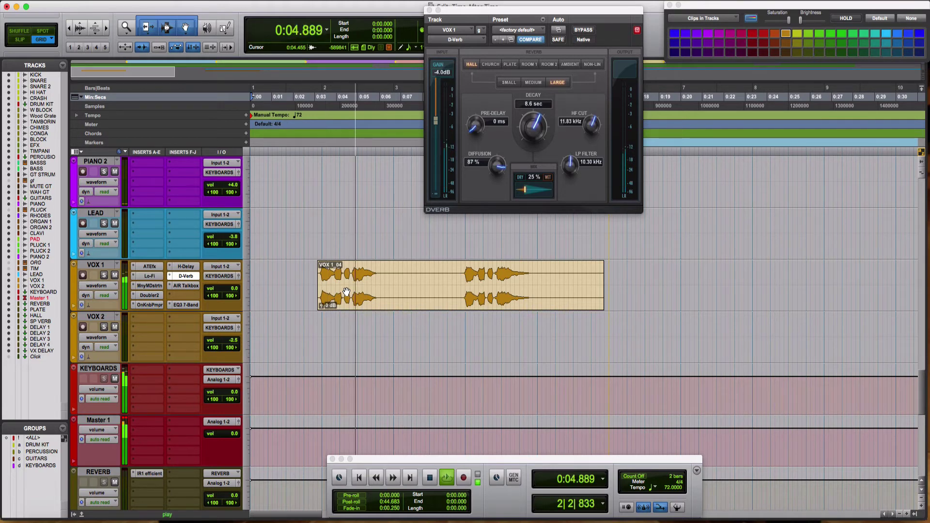
key(space)
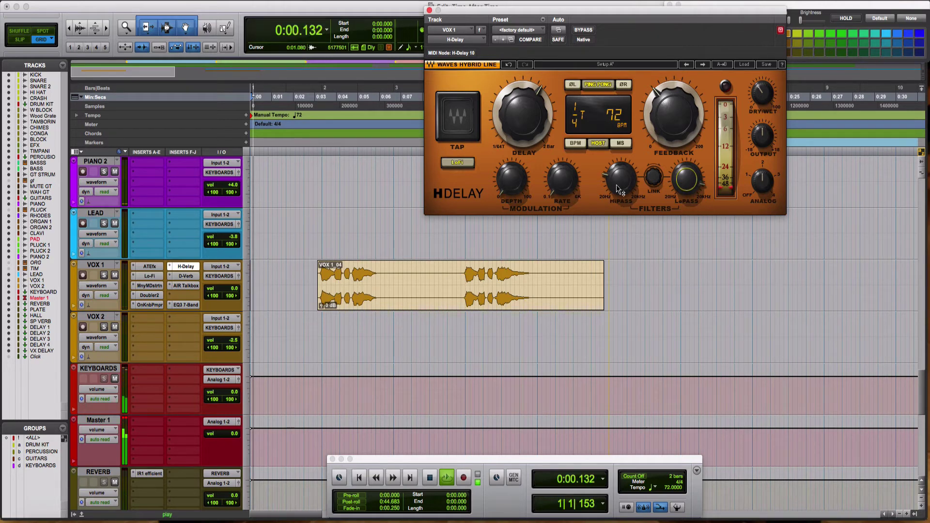
Step: Adjust H-Delay's high-pass filter and set Lo-Fi's saturation to 2.5 during playback
click(620, 189)
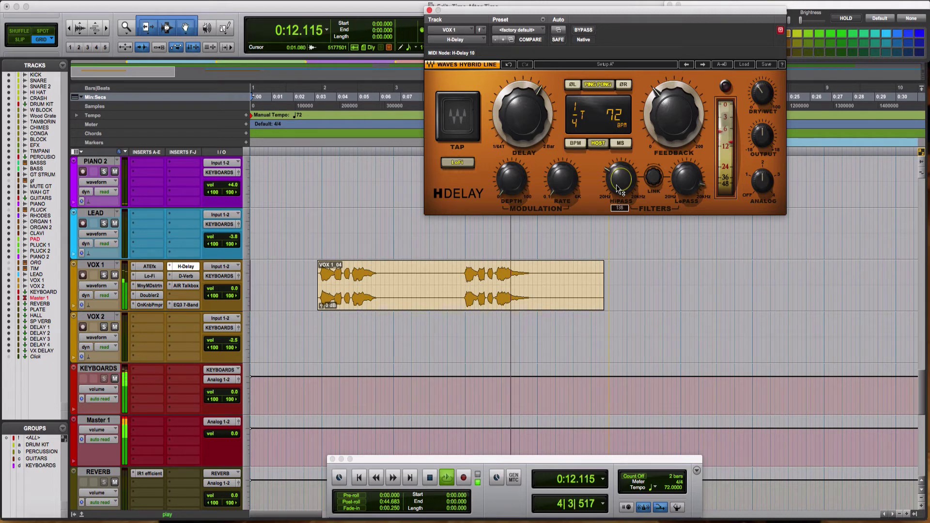
key(Return)
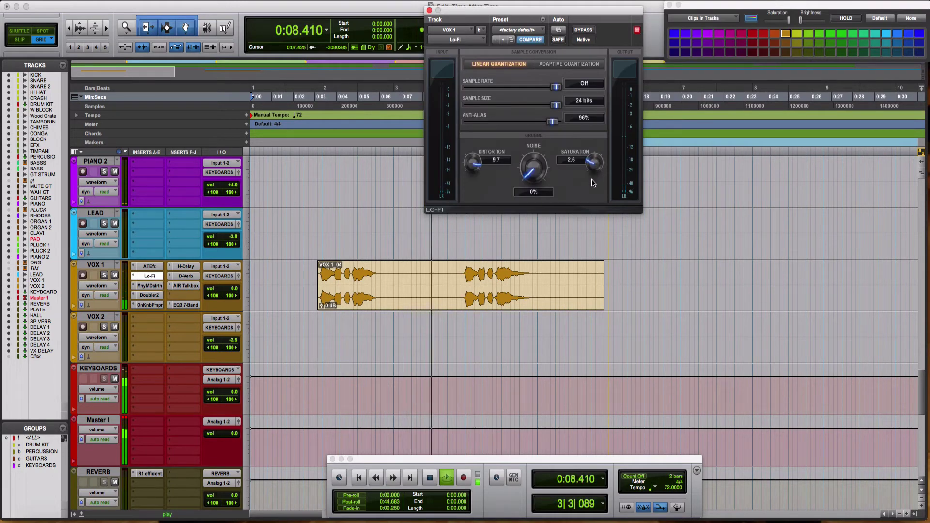
drag(594, 167, 593, 169)
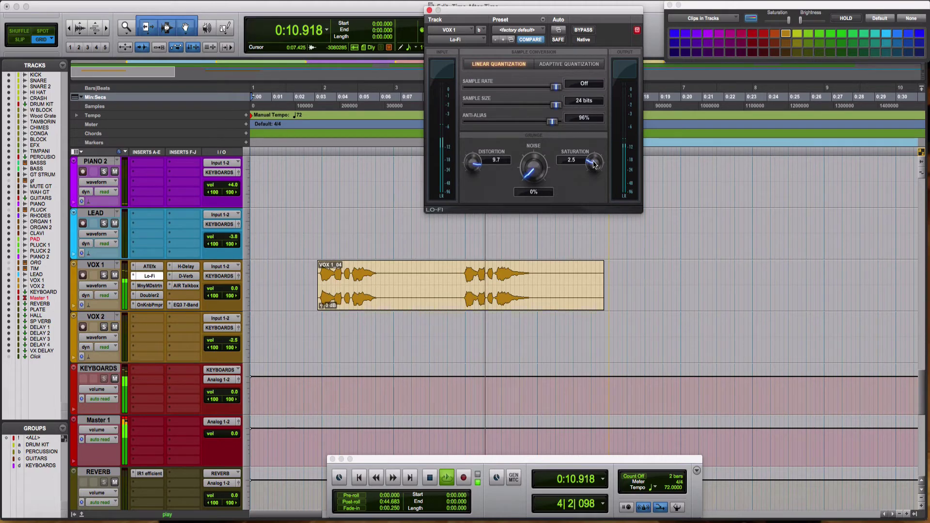
Step: Set MannyM Distortion's drive to 69.4, replay from the start and open Doubler2 on VOX 1
click(150, 286)
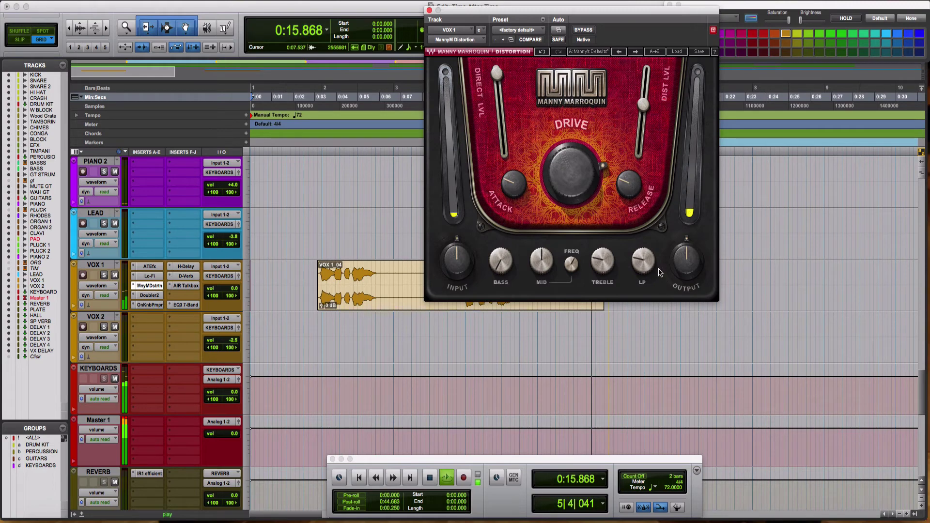
mouse_move(572, 175)
mouse_down()
mouse_move(573, 189)
mouse_move(580, 177)
mouse_up()
key(space)
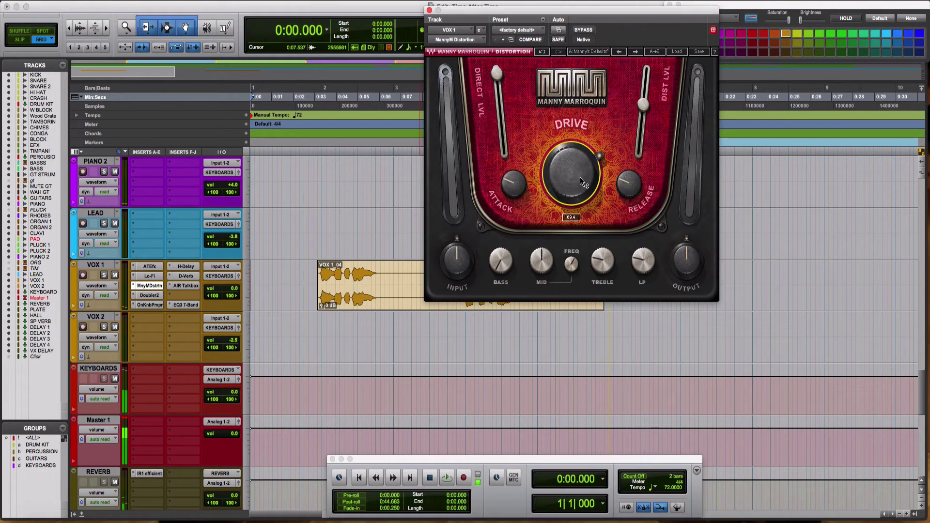
key(space)
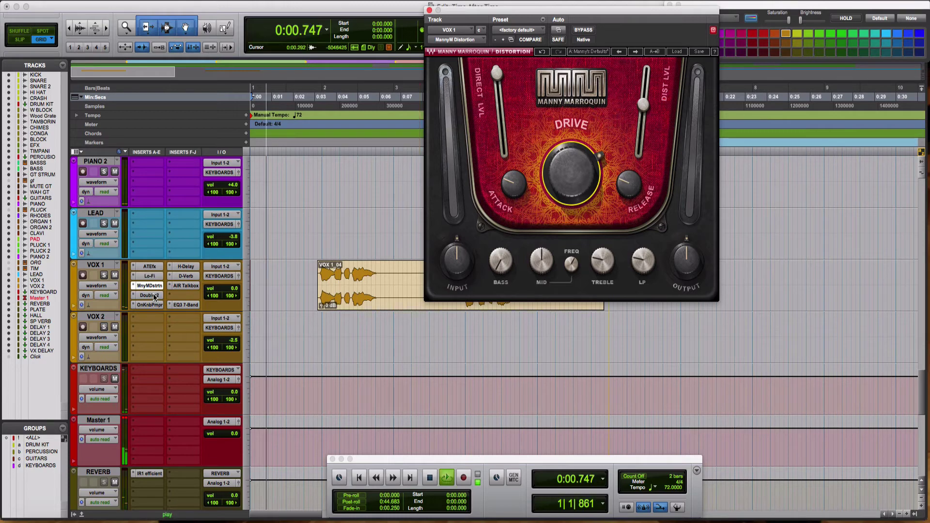
click(149, 296)
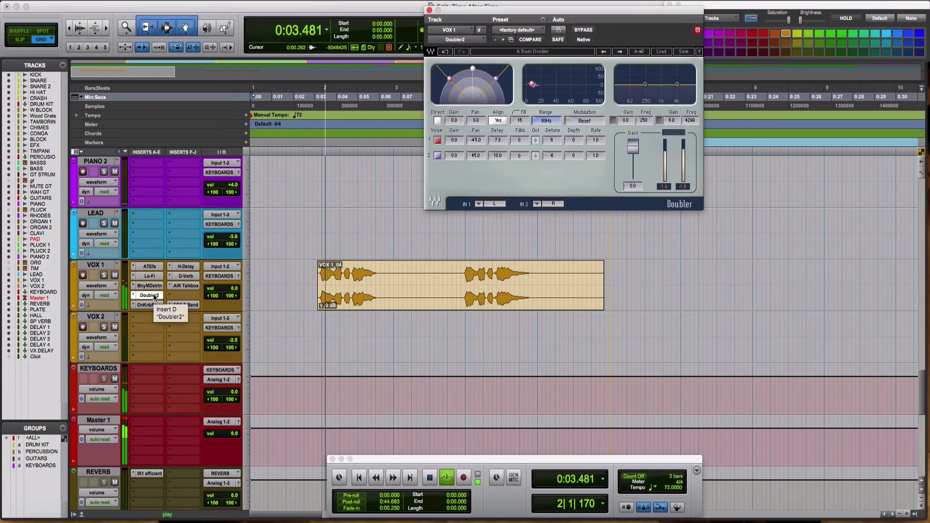
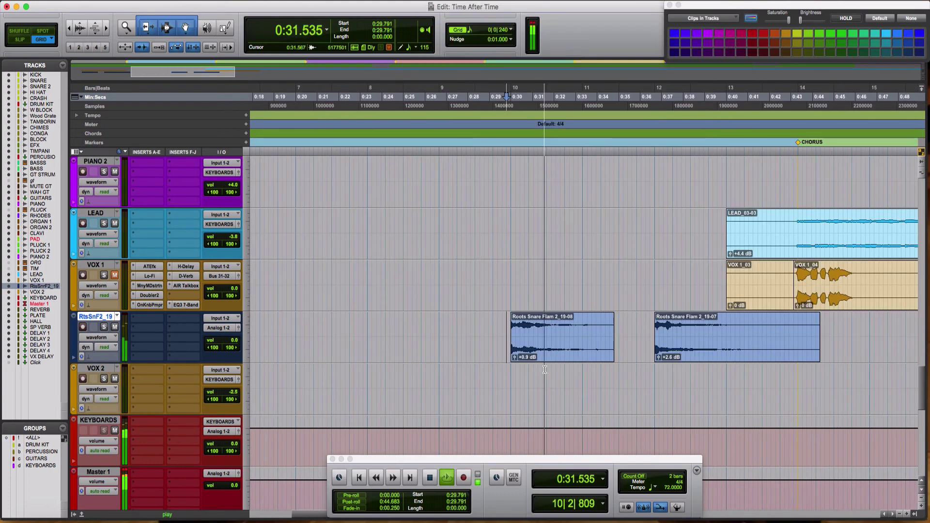
Step: Examine the Roots Snare Flam clips in the verses, playing from bar 21 into the second verse
key(super+bracketleft)
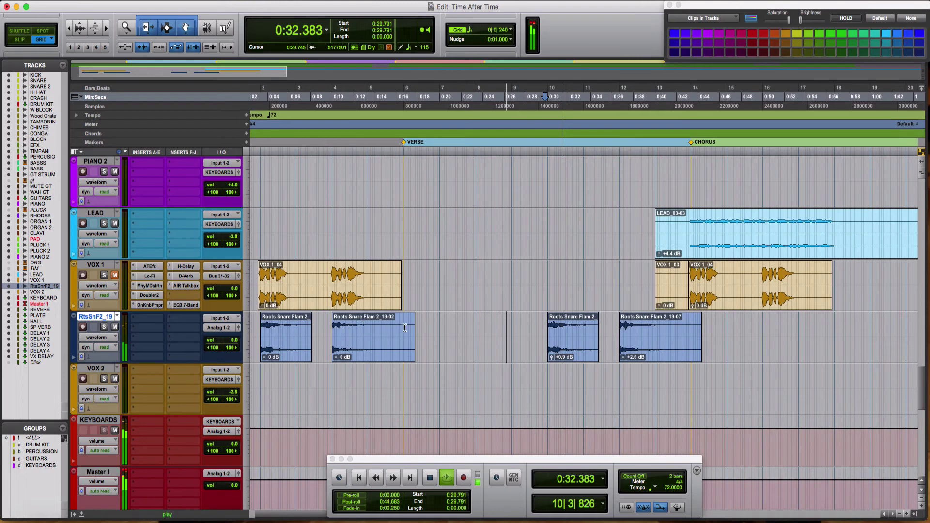
click(576, 355)
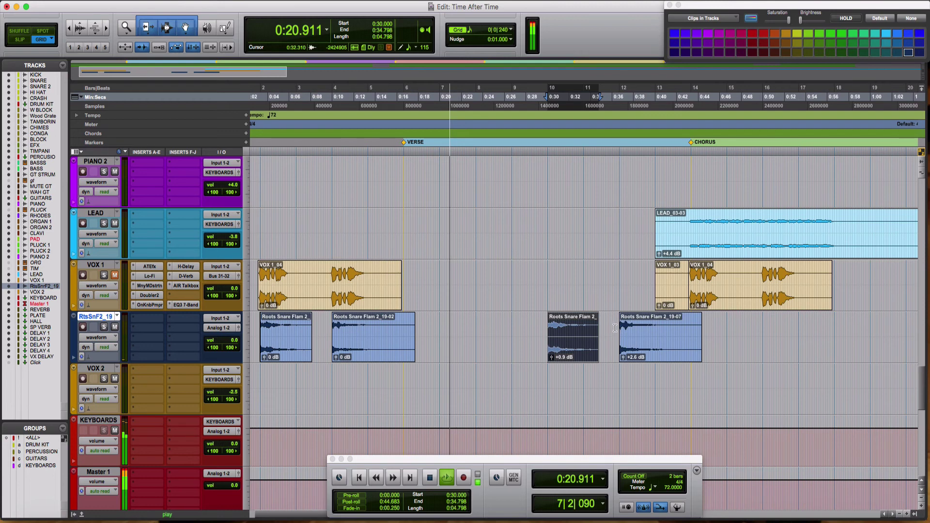
scroll(581, 324, right, 10)
click(582, 324)
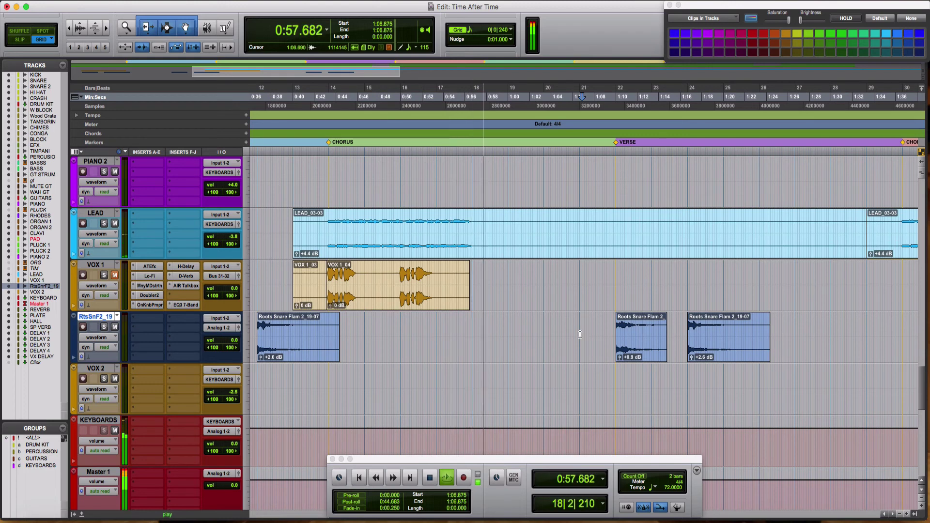
key(space)
key(space)
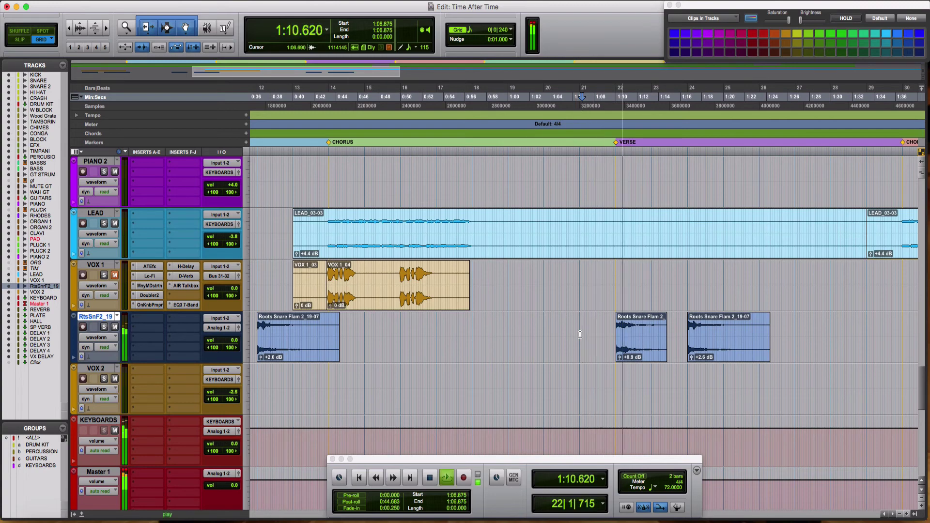
scroll(475, 335, right, 5)
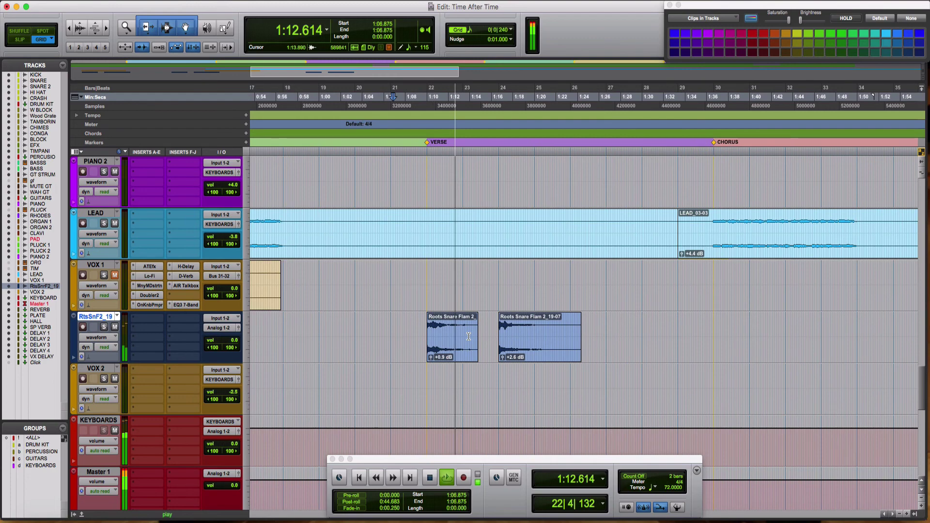
Step: Place the playback position at 0:29.375, just before the first verse's opening Roots Snare Flam clip, in a close-up view
key(Return)
click(566, 327)
key(super+bracketright)
key(super+bracketright)
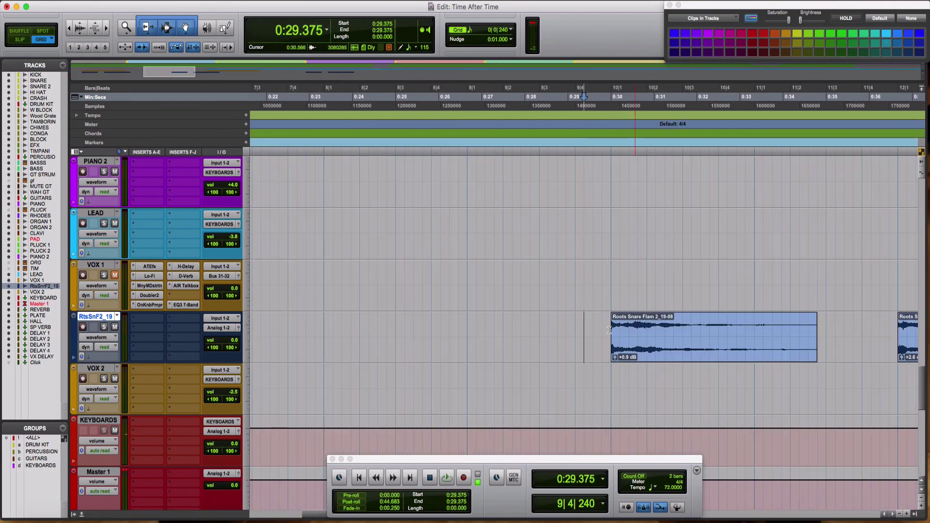
Step: Consolidate the intro's Roots Snare Flam clips from 0:02.500 to 0:18.958 into a single clip
key(space)
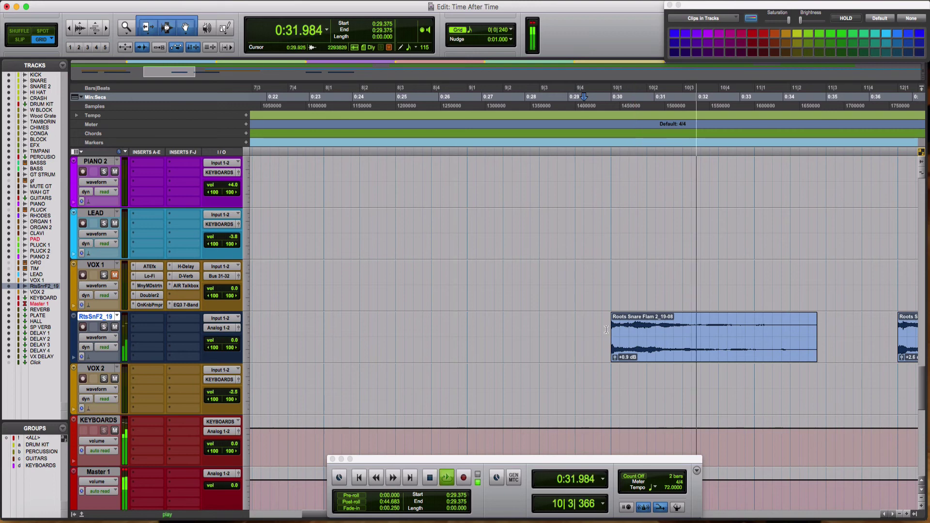
key(space)
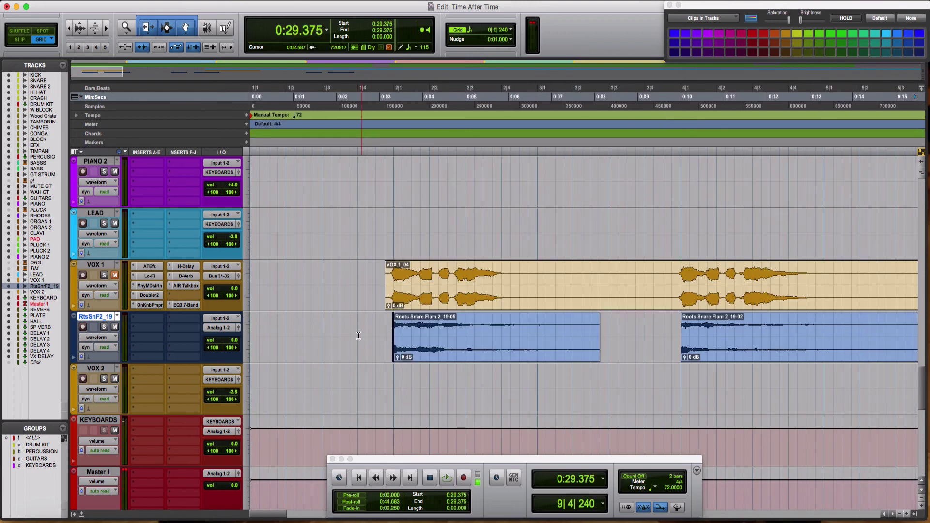
drag(361, 336, 918, 361)
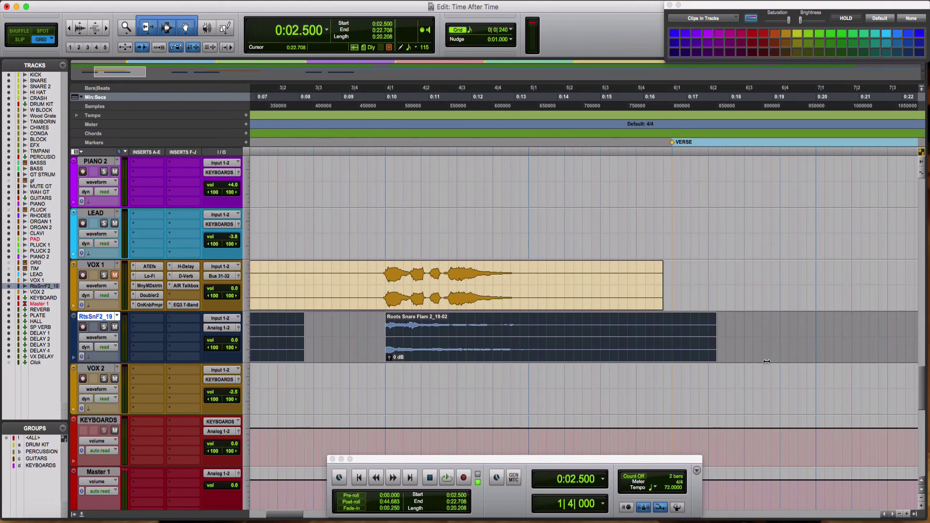
drag(767, 361, 766, 363)
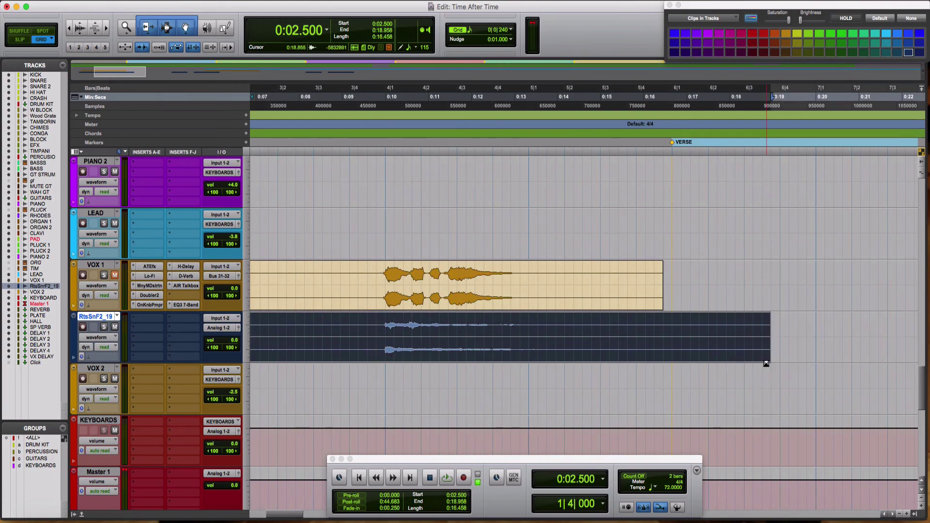
Step: Replace the first verse's Roots Snare Flam clips with a copy of the consolidated intro clip at 0:29.166 and play it
key(super+bracketleft)
key(super+bracketleft)
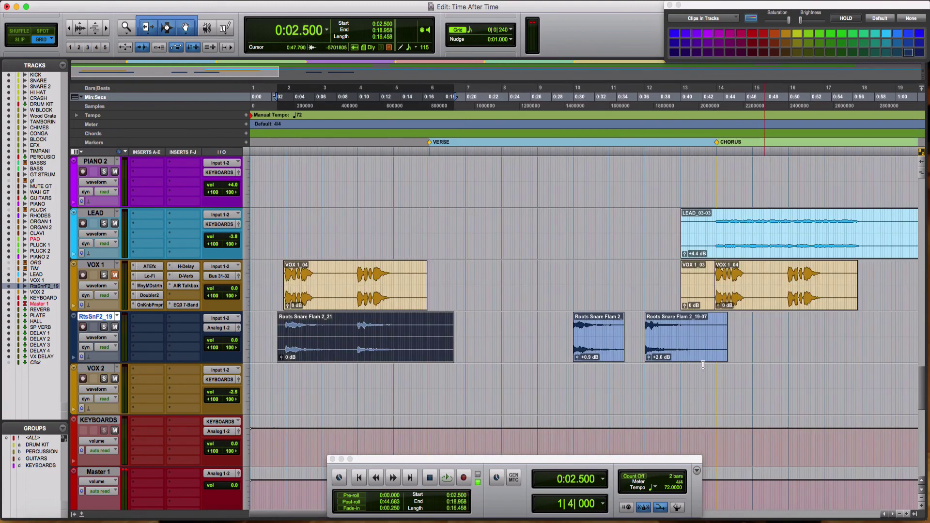
click(559, 332)
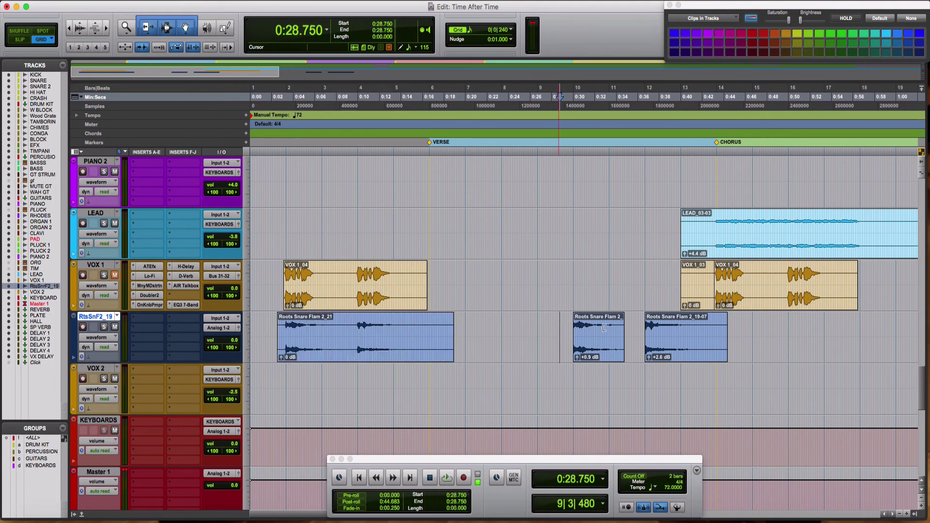
key(super+bracketright)
key(super+bracketright)
key(space)
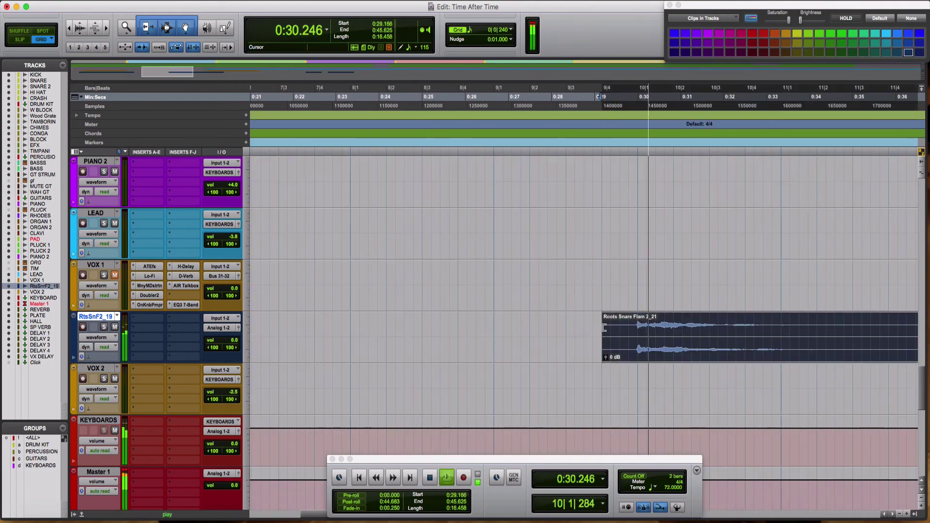
Step: Replace the second verse's Roots Snare Flam clips with a copy of the consolidated clip starting at 1:09.166 during playback
key(super+bracketleft)
key(super+bracketleft)
key(super+bracketleft)
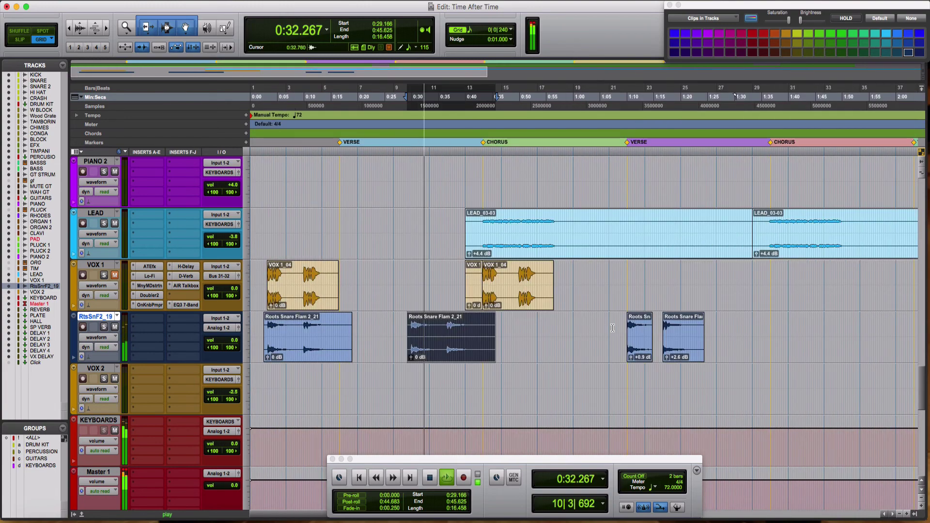
click(611, 326)
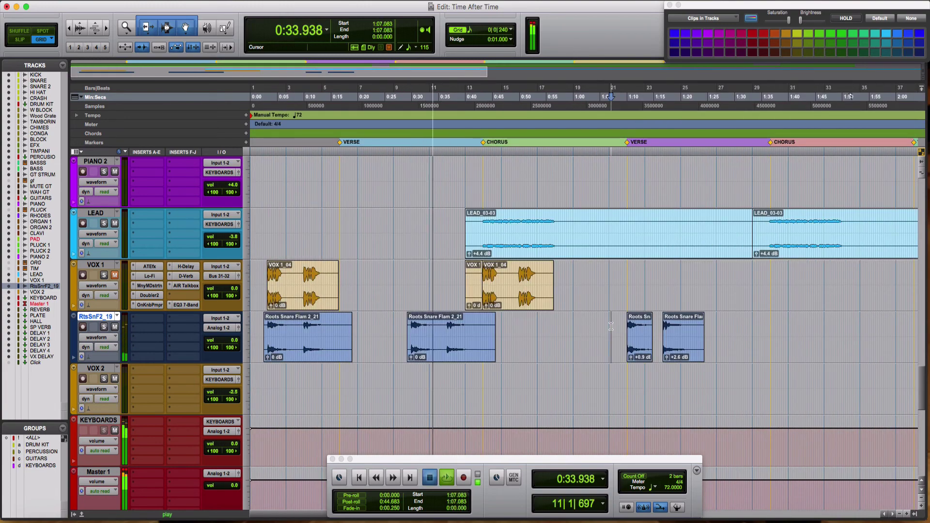
click(629, 334)
key(super+bracketright)
key(super+bracketright)
key(space)
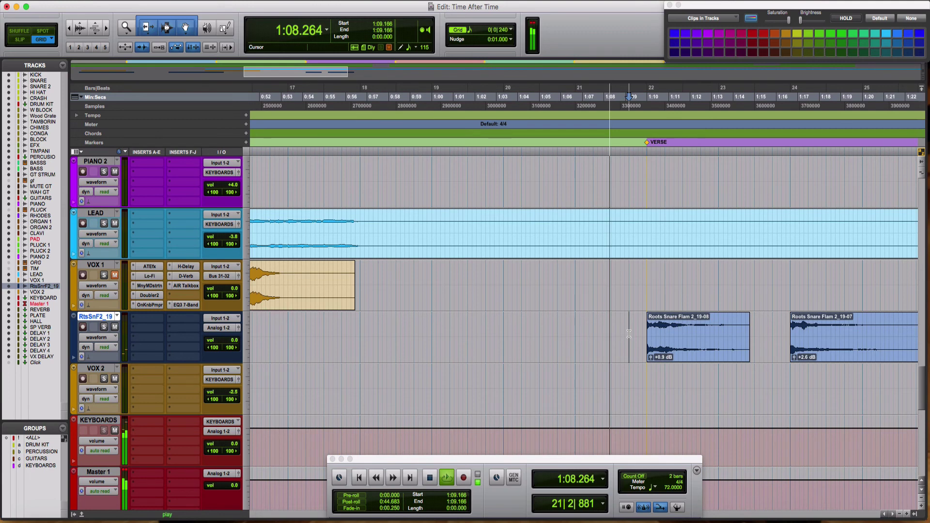
key(alt+shift+Return)
key(alt+shift+3)
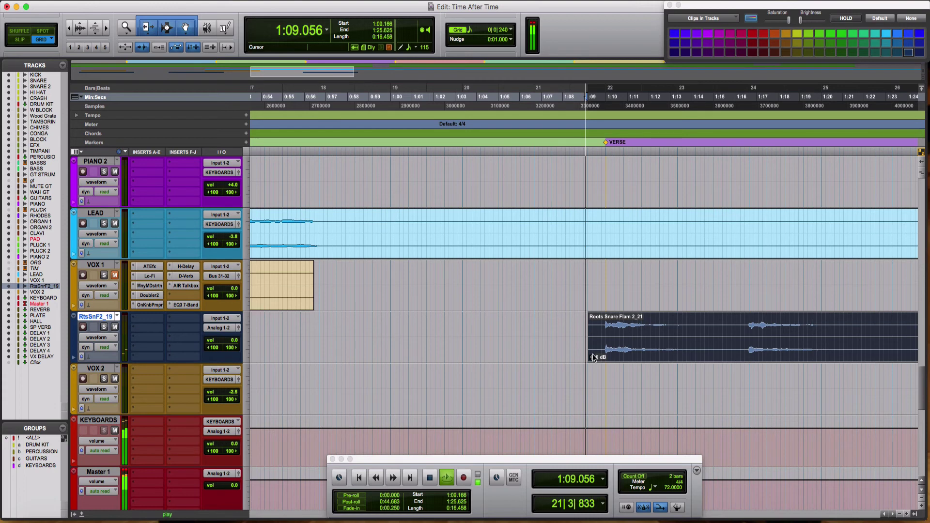
Step: Raise the second verse clip's gain to +3.5 dB and move the clip onto the VOX 2 track
drag(594, 358, 594, 358)
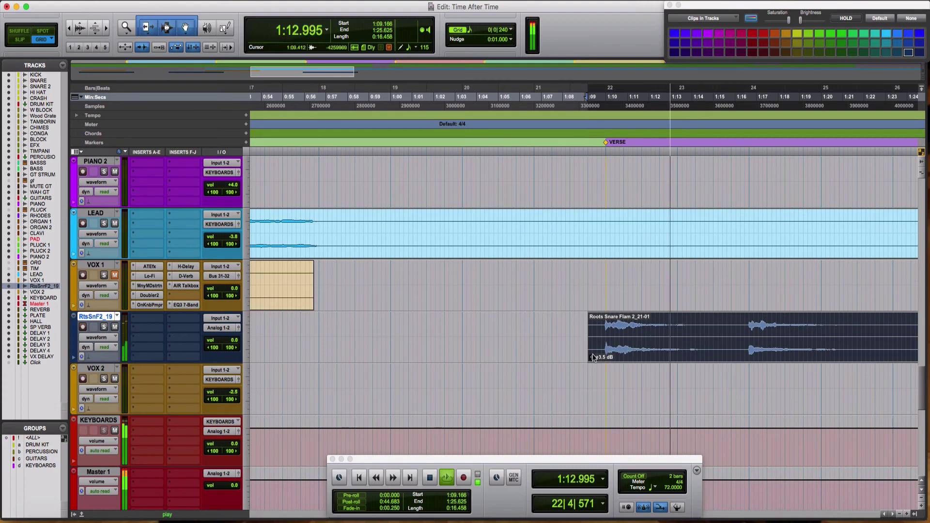
scroll(594, 358, right, 5)
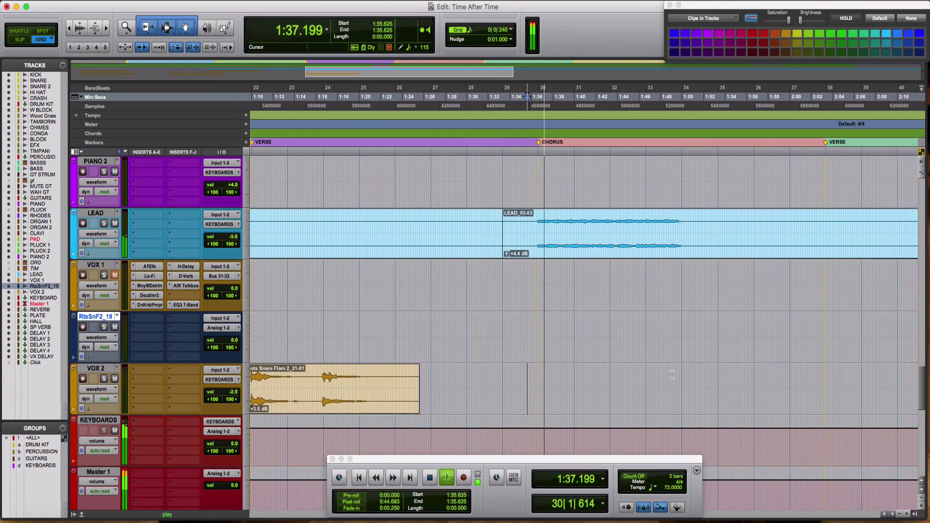
Step: Place a copy of the VOX 2 clip at 2:02.500 in the third verse and review the other tracks during playback
click(801, 383)
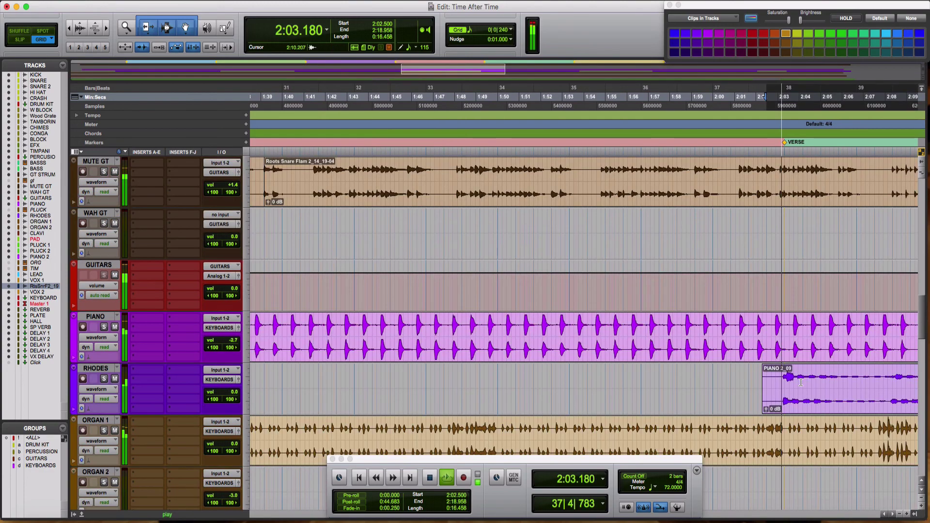
scroll(801, 383, up, 10)
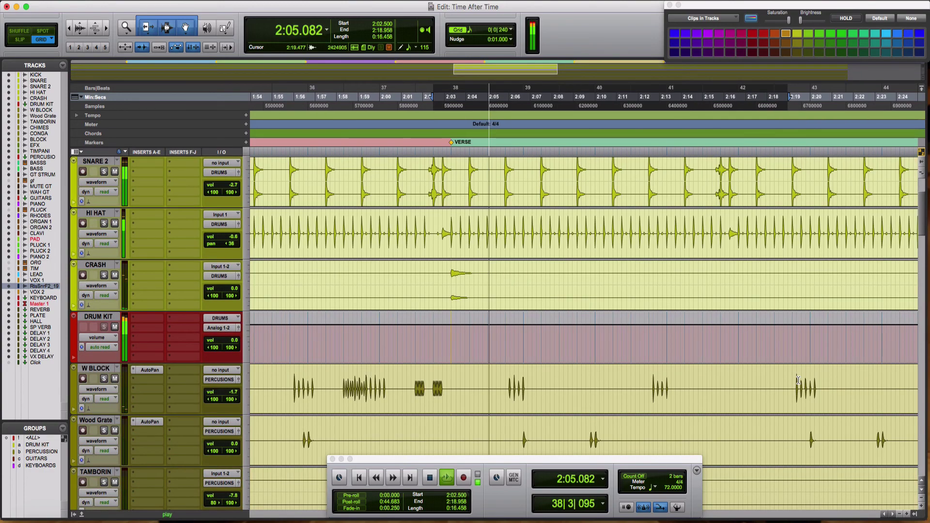
scroll(799, 380, up, 3)
scroll(799, 381, down, 1)
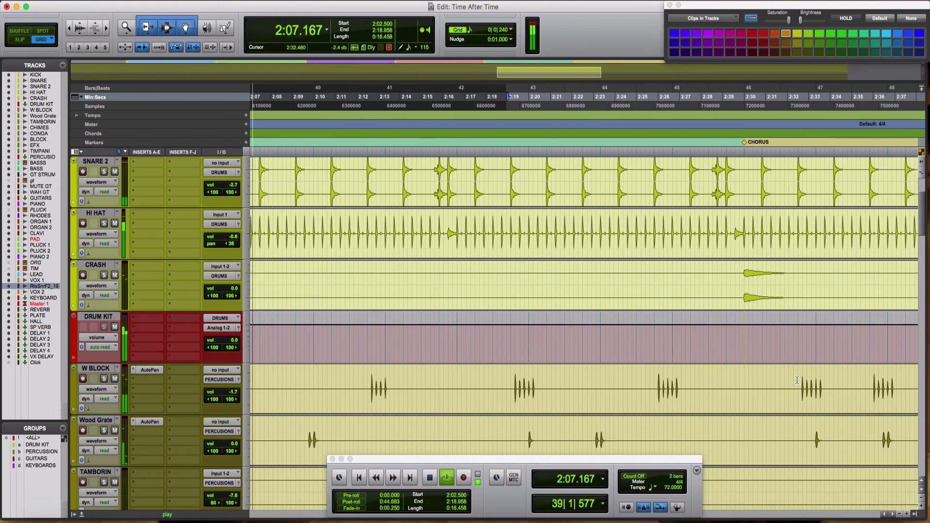
scroll(797, 380, down, 10)
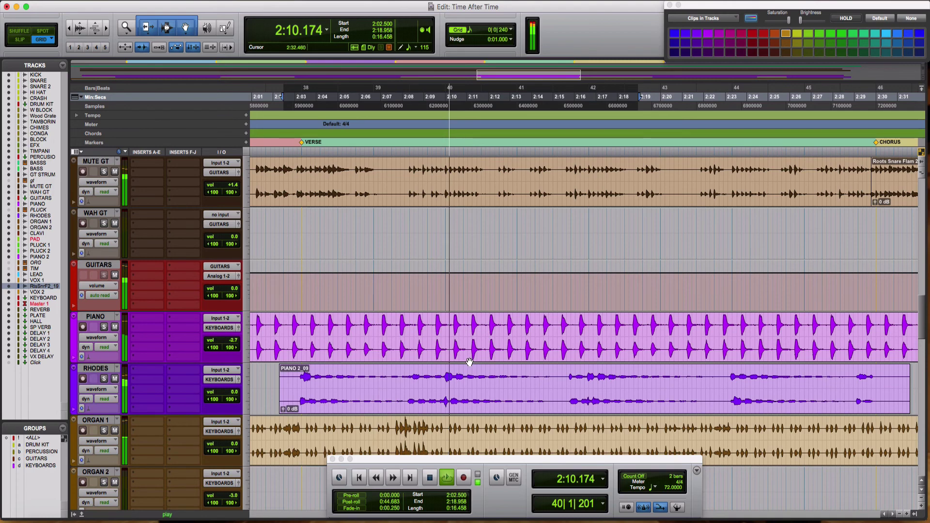
Step: Copy the VOX 2 clip to the start of the vamp and shift its start to 2:55.833
scroll(468, 361, down, 8)
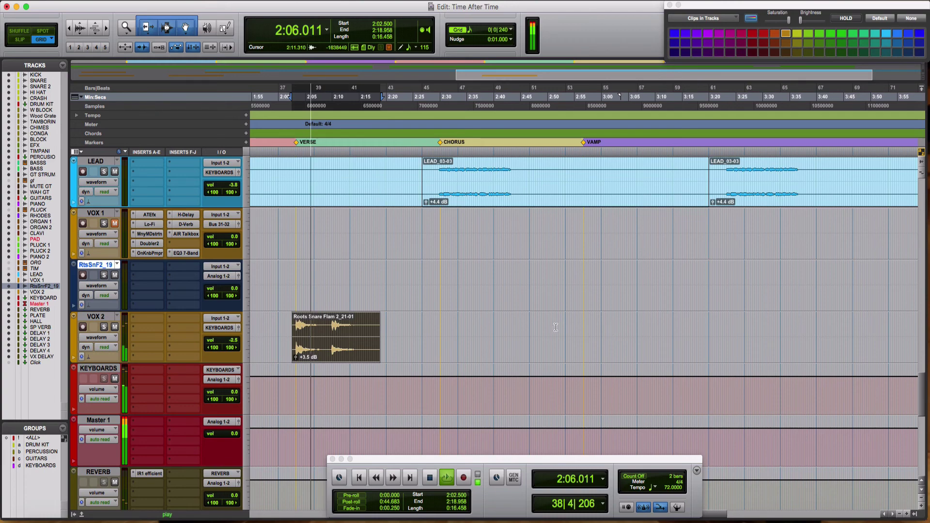
ctrl+click(614, 328)
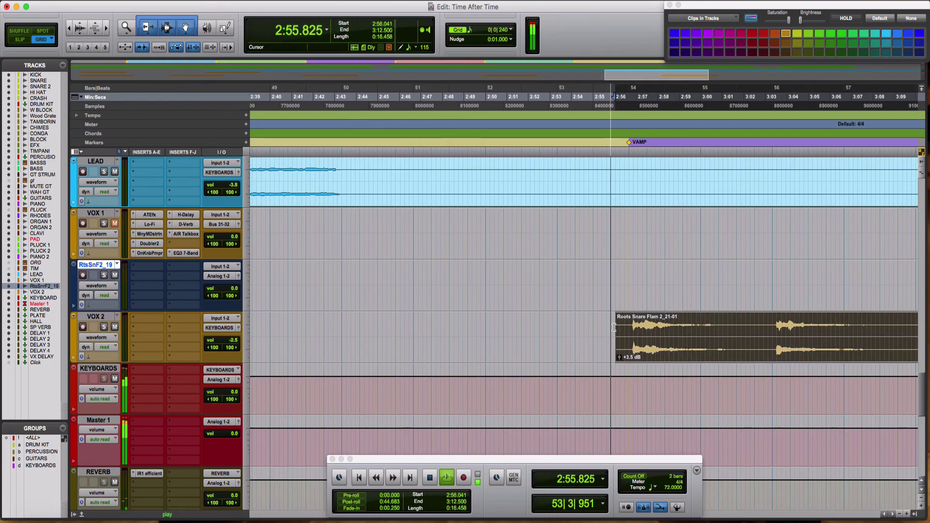
key(Tab)
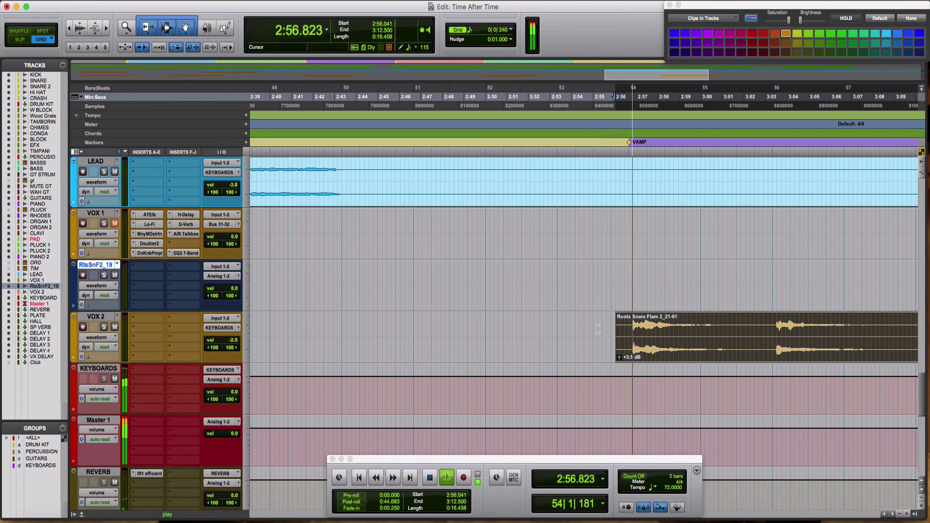
key(alt+0)
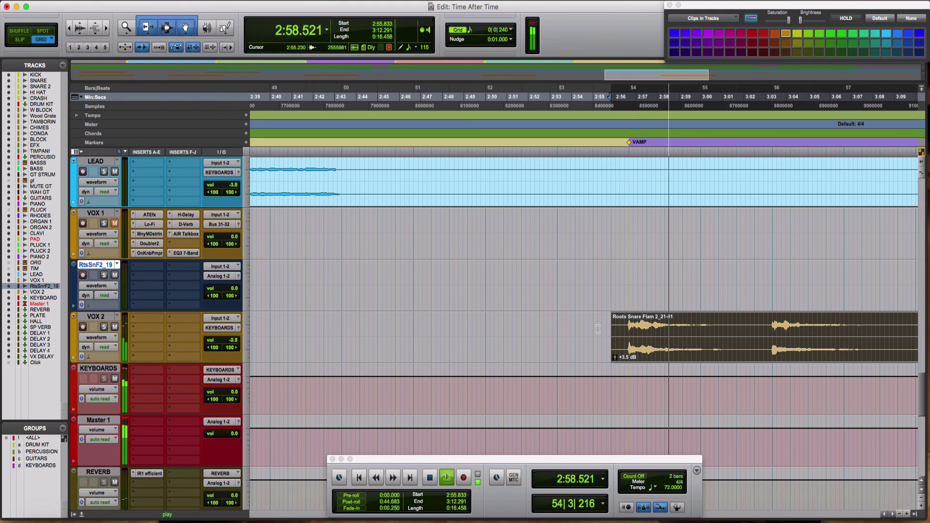
click(598, 329)
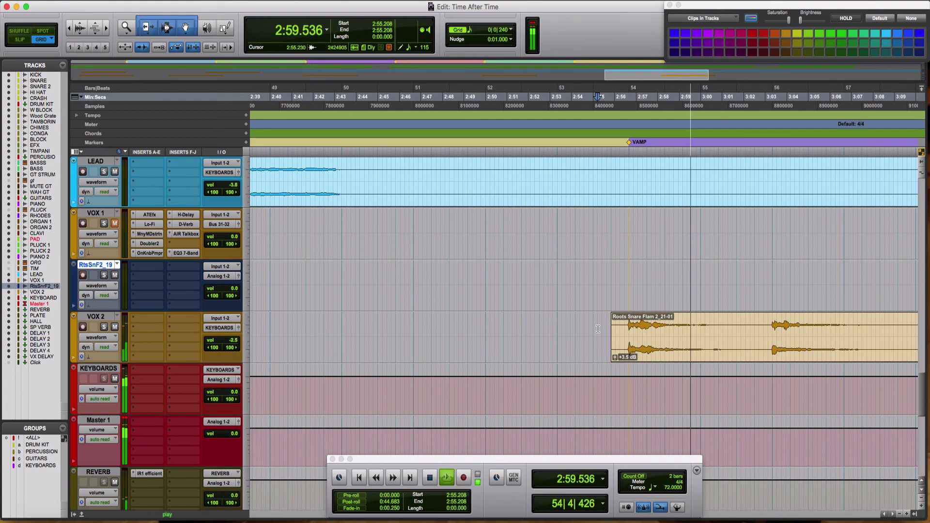
Step: Raise the gain of the vamp's second VOX 2 clip to +5.2 dB and set the VOX 2 track volume to -0.4 dB
scroll(598, 329, up, 10)
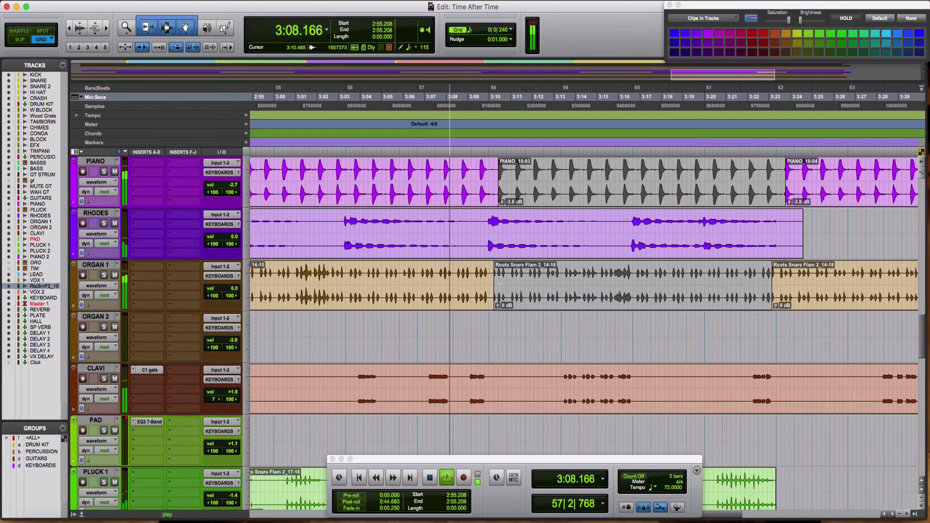
scroll(500, 281, down, 5)
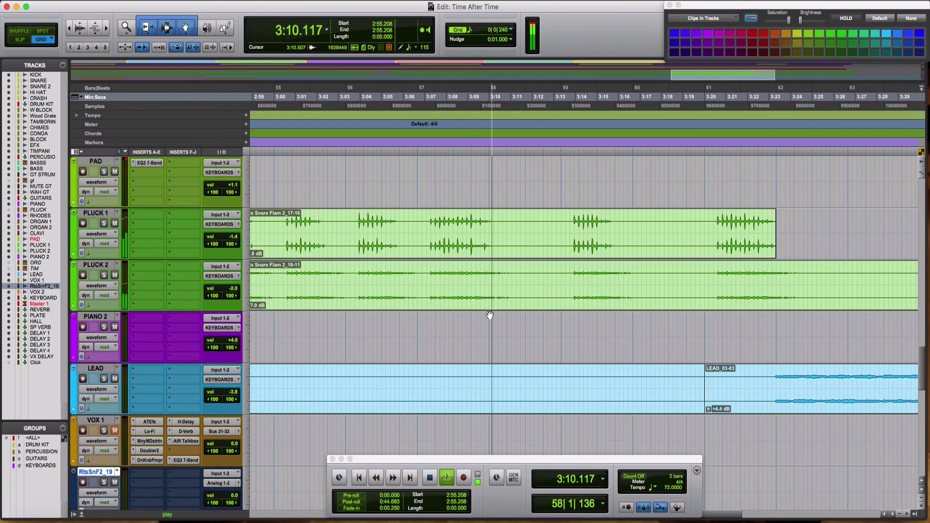
scroll(451, 321, down, 4)
click(451, 322)
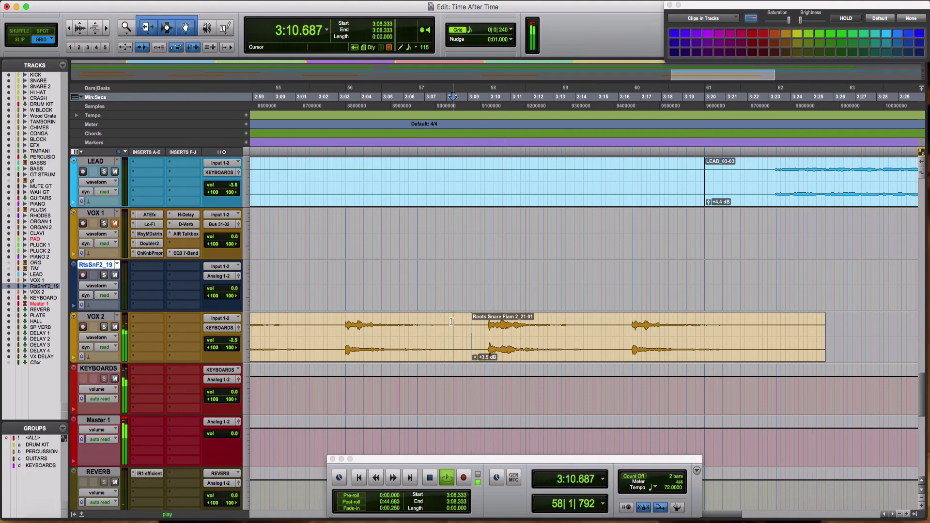
key(super+bracketleft)
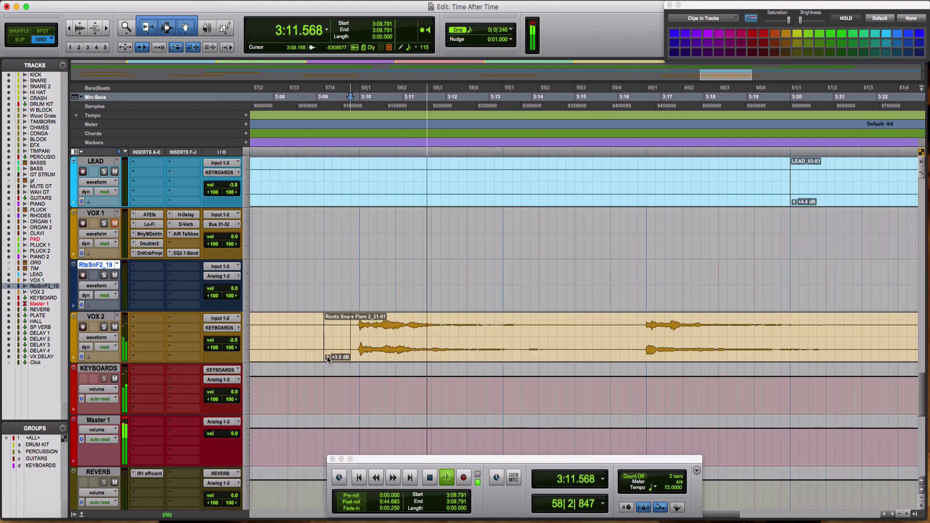
click(328, 357)
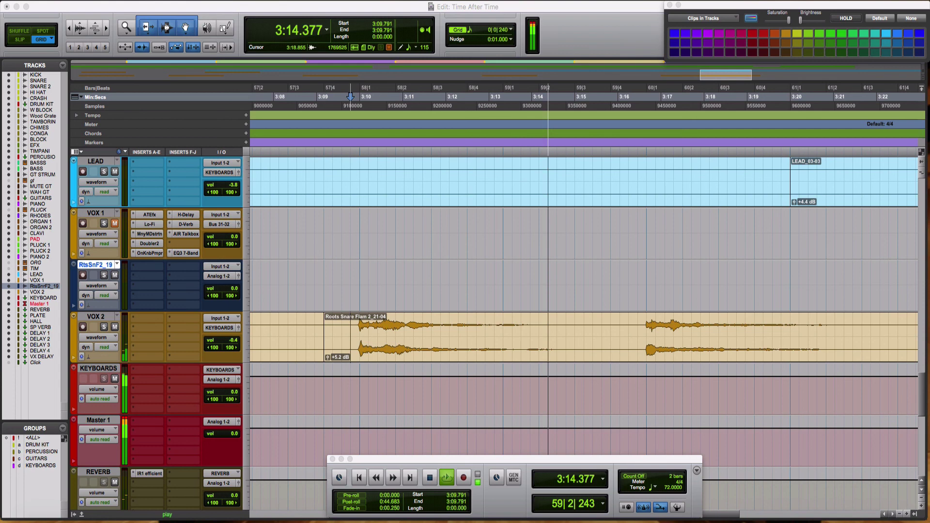
key(KP_1)
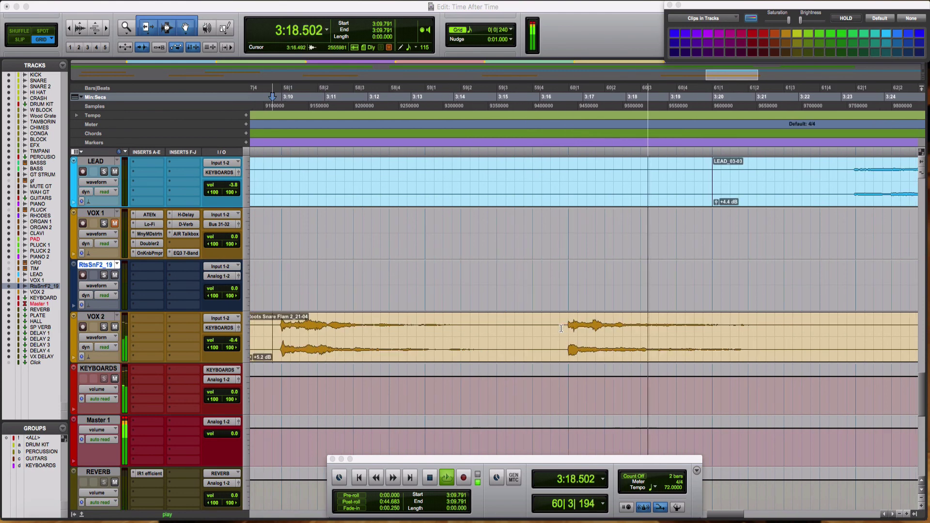
Step: Duplicate the phrase from 3:09.791 to 3:16.458 on VOX 2 so the copy covers 3:16.458 to 3:23.125
drag(560, 335, 417, 337)
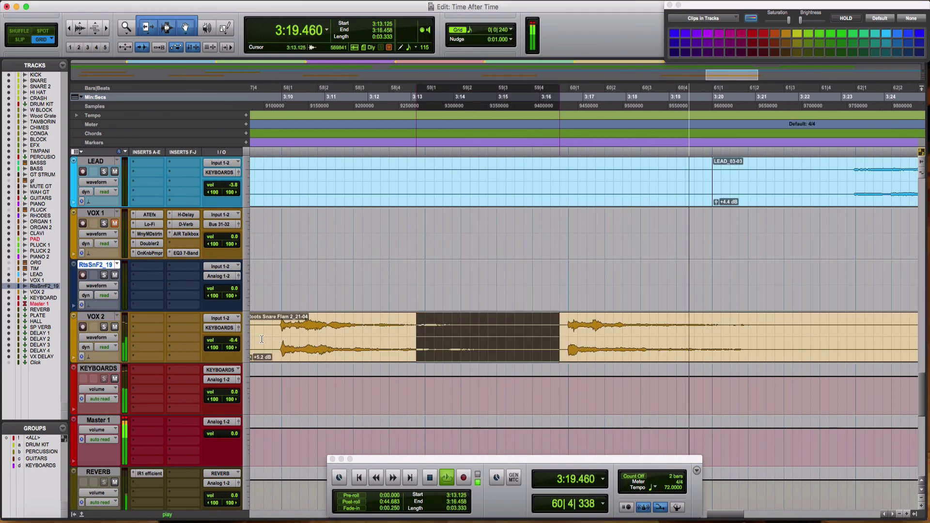
shift+click(293, 342)
key(super+d)
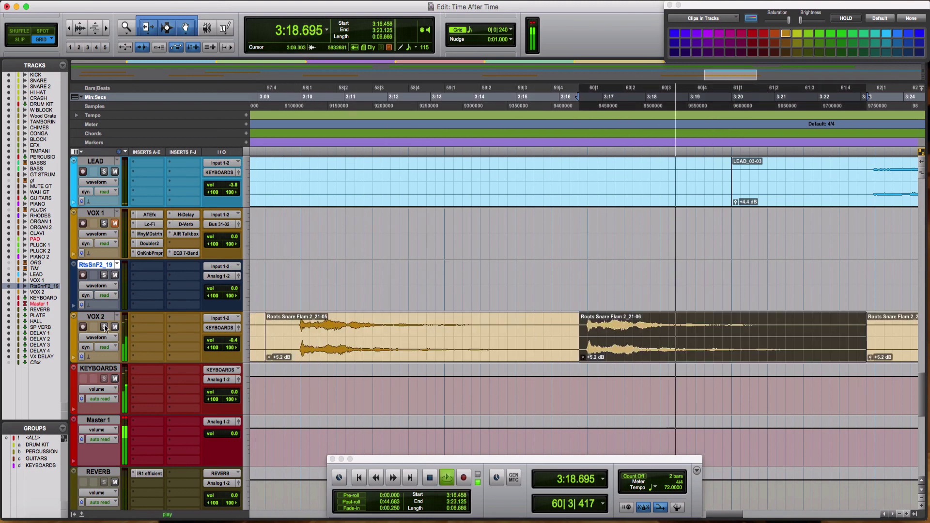
Step: Stop playback, set VOX 2's timebase to Ticks and enable Polyphonic Elastic Audio on the track
key(space)
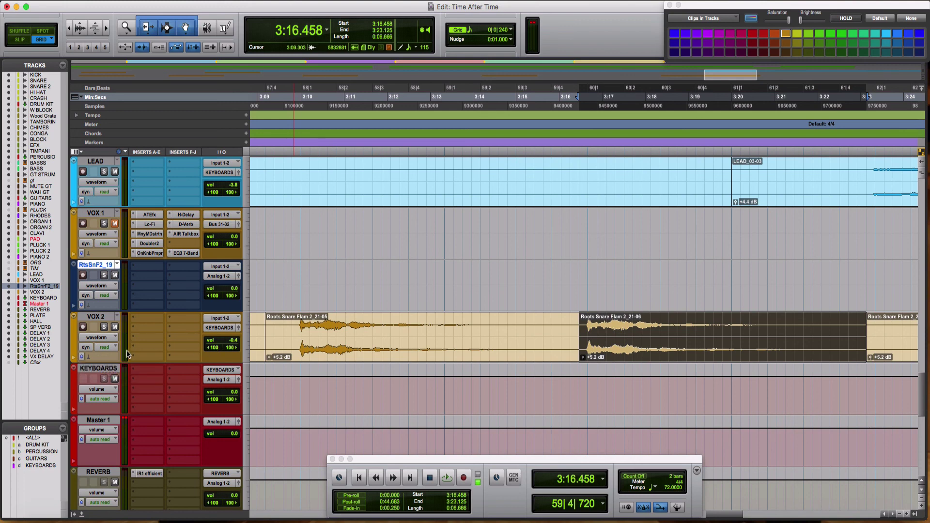
click(81, 357)
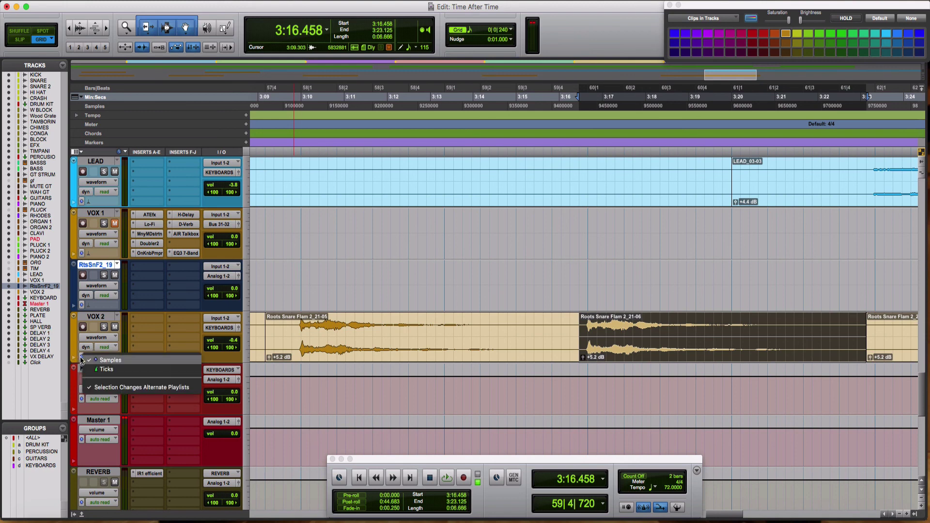
click(106, 371)
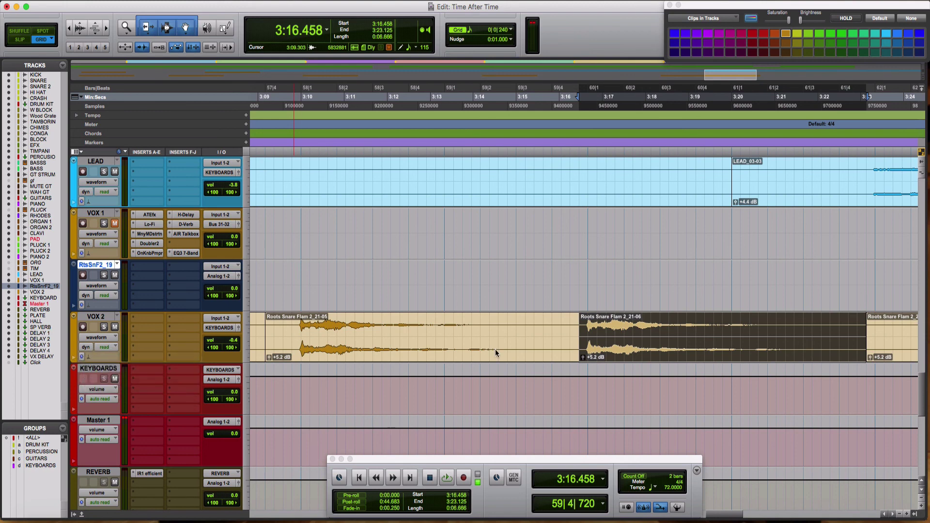
Step: Set the Elastic Properties pitch shift of the duplicated VOX 2 clip at 3:16.458 to -5 semitones and audition it
right_click(628, 346)
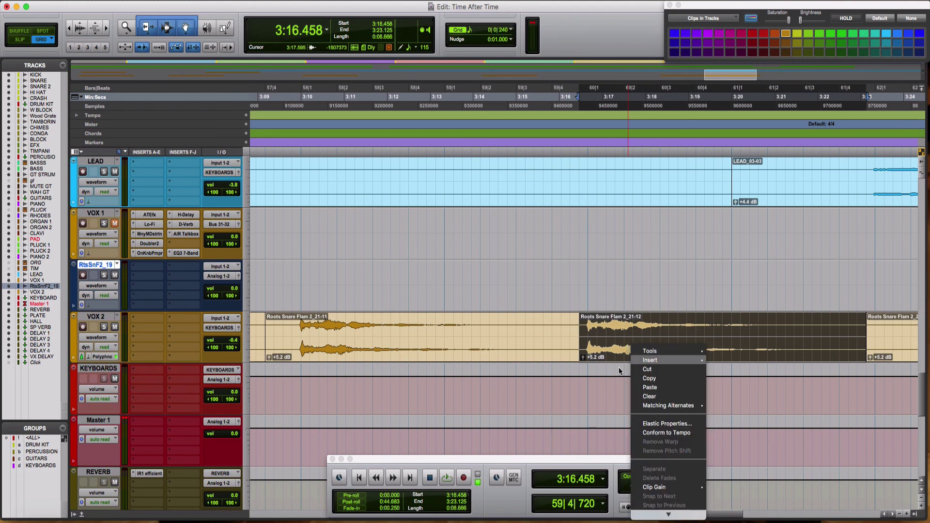
click(667, 424)
click(195, 212)
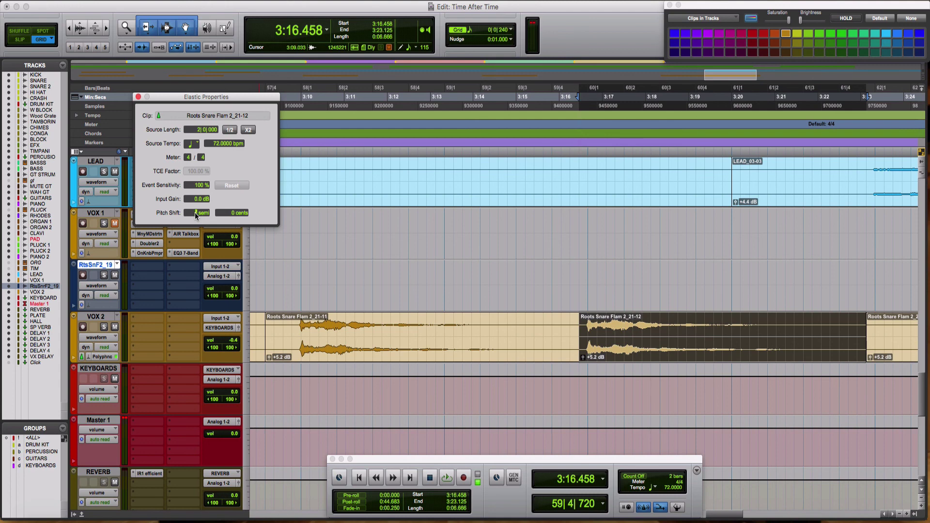
key(Return)
key(space)
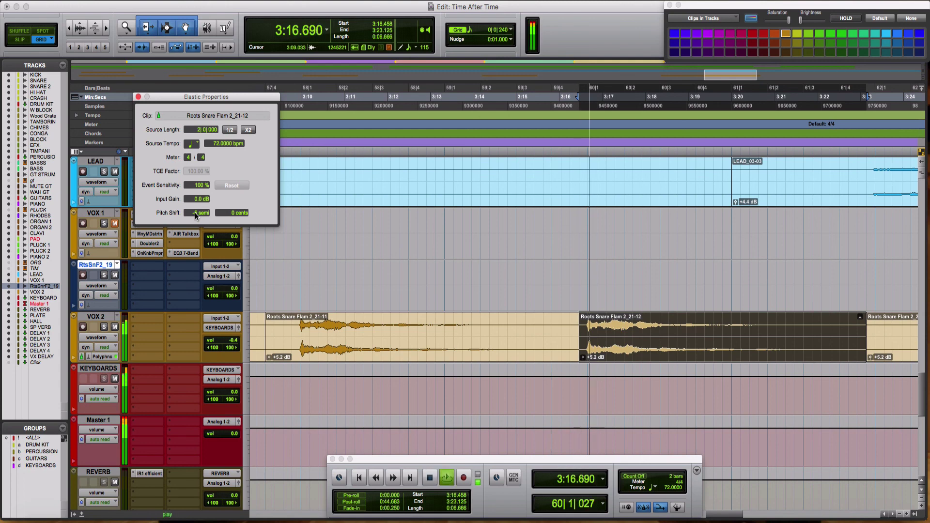
key(space)
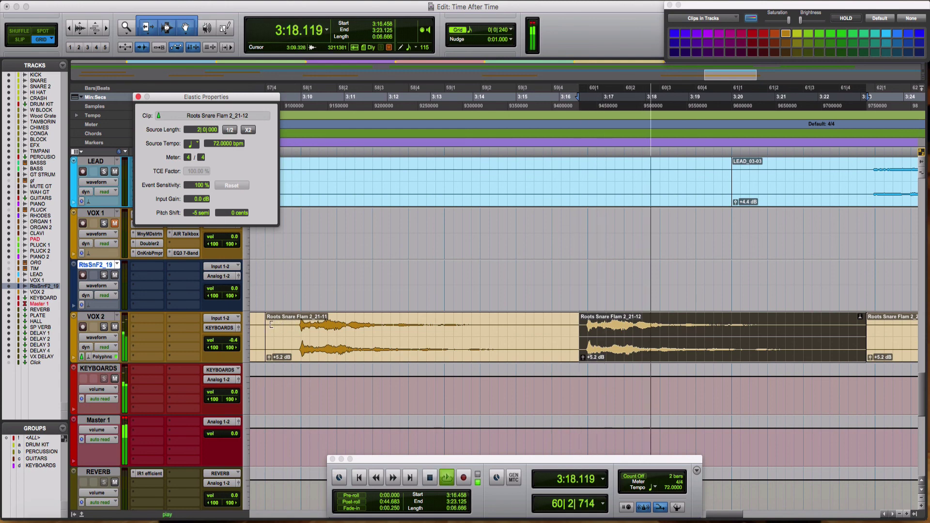
Step: Play VOX 2 from 3:09.166 and consolidate its clips between 3:09.166 and 3:25.625 into one clip
click(263, 270)
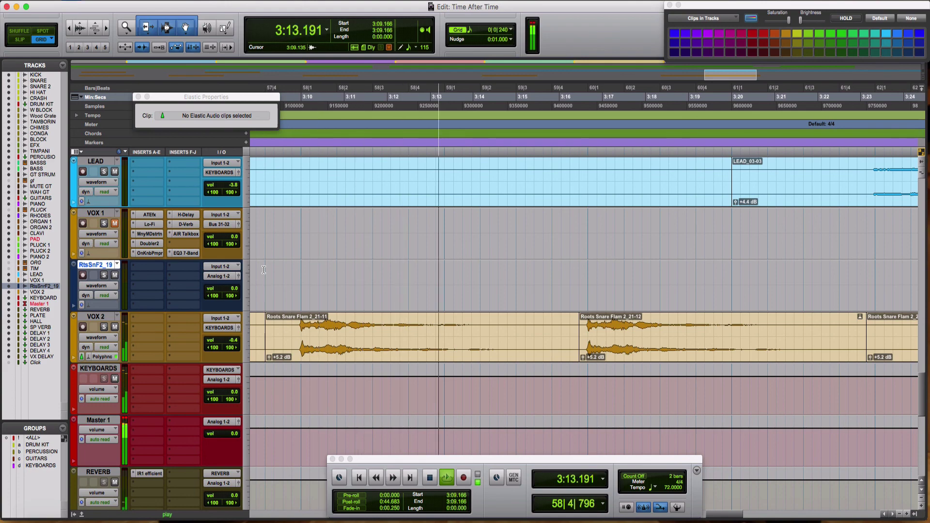
key(super+bracketleft)
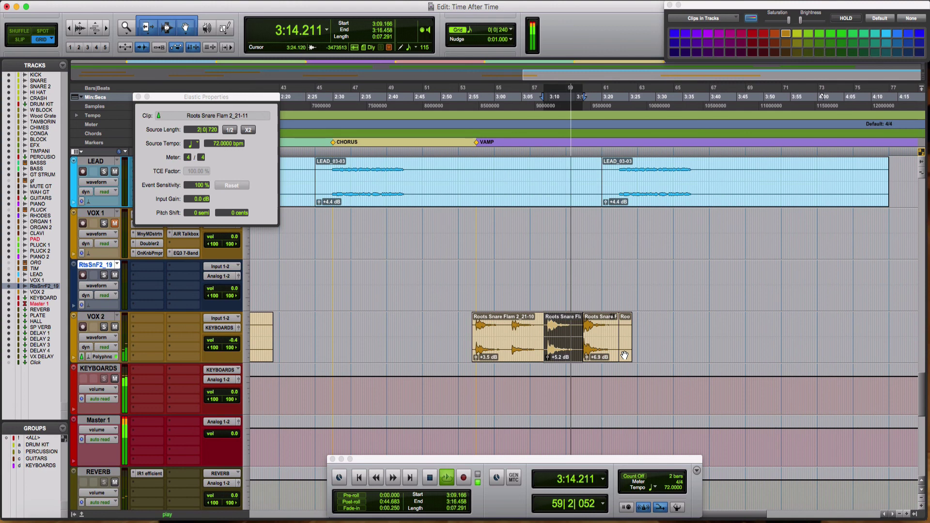
shift+click(625, 356)
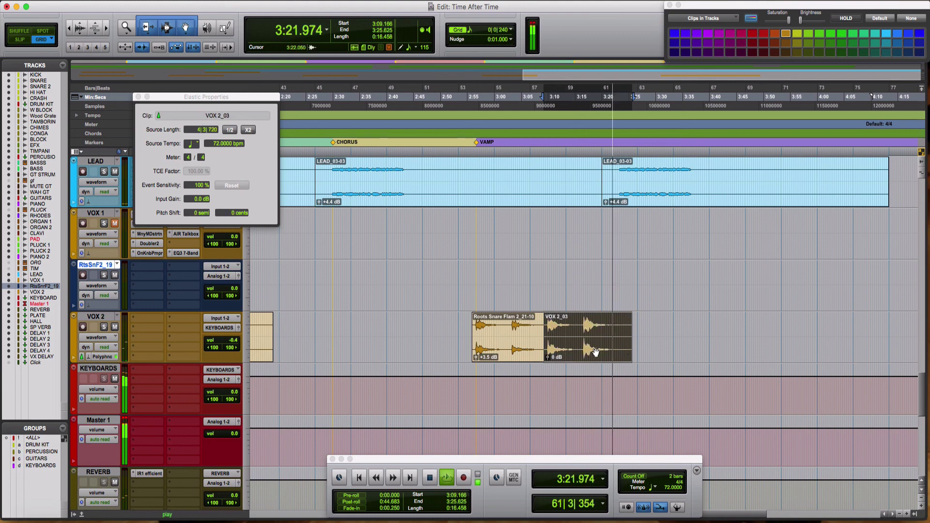
key(space)
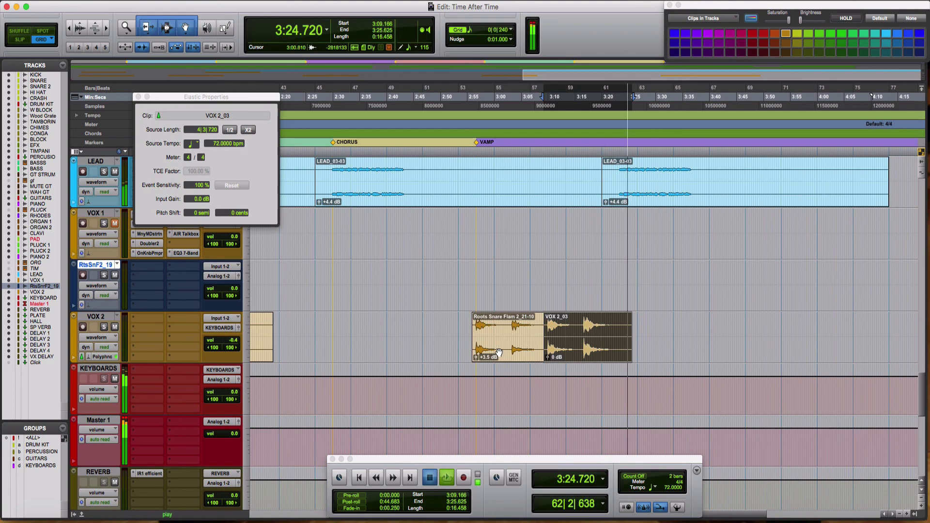
Step: Replace the VOX 2 clip at 0:29.166 with a copy of the clip starting at 0:02.500 and play it from there
key(Return)
click(309, 352)
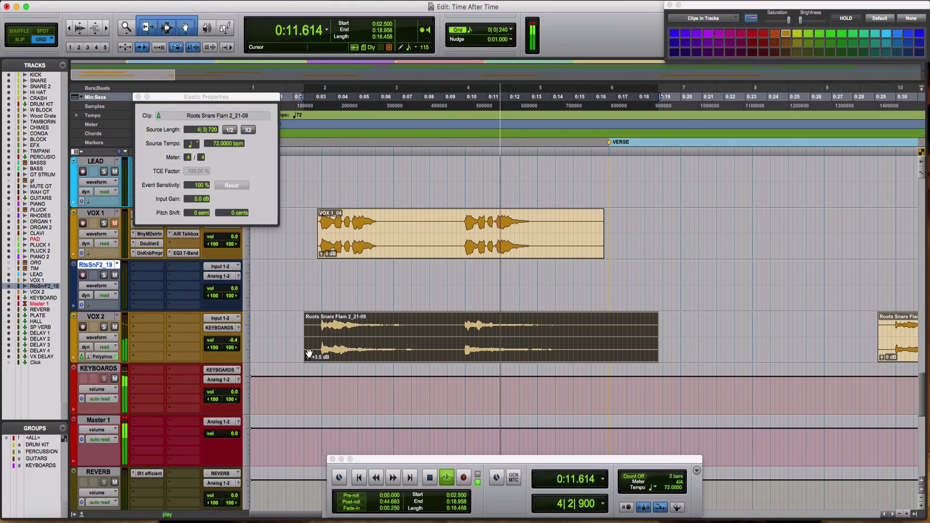
key(super+bracketleft)
click(633, 353)
key(super+v)
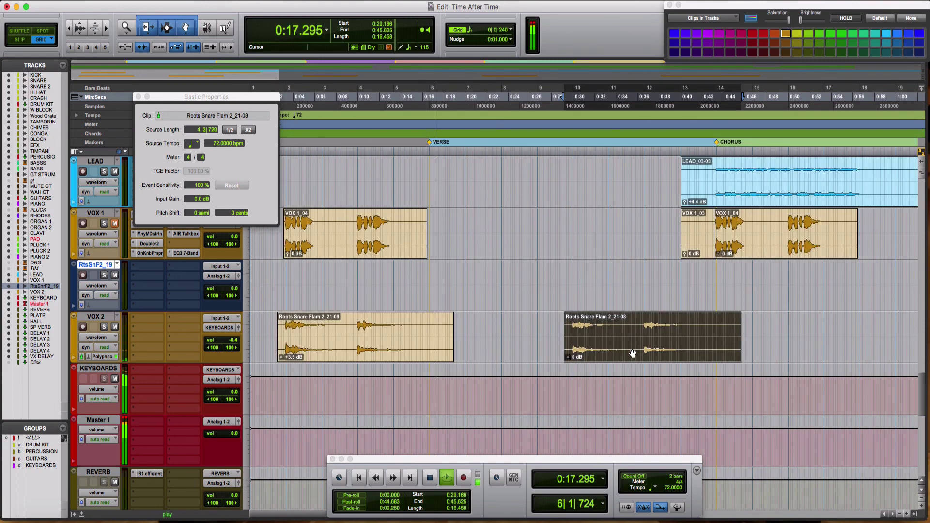
key(space)
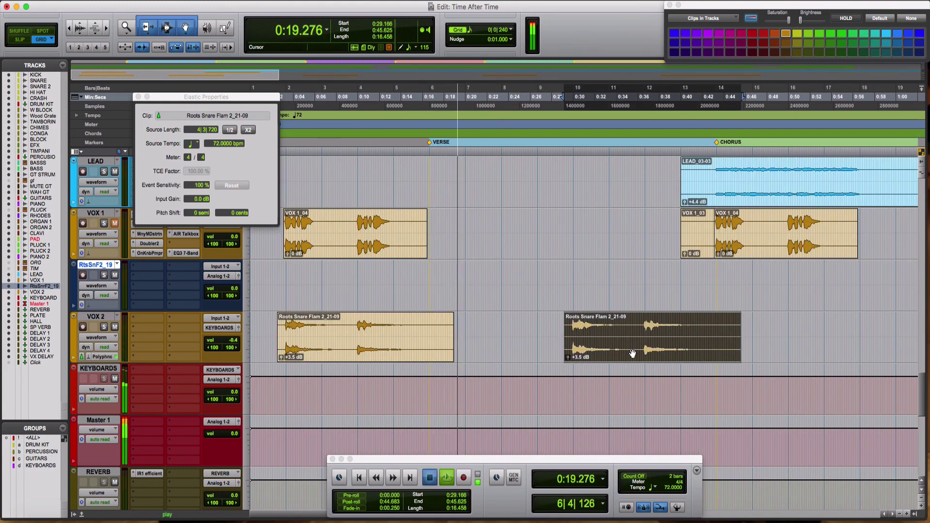
key(space)
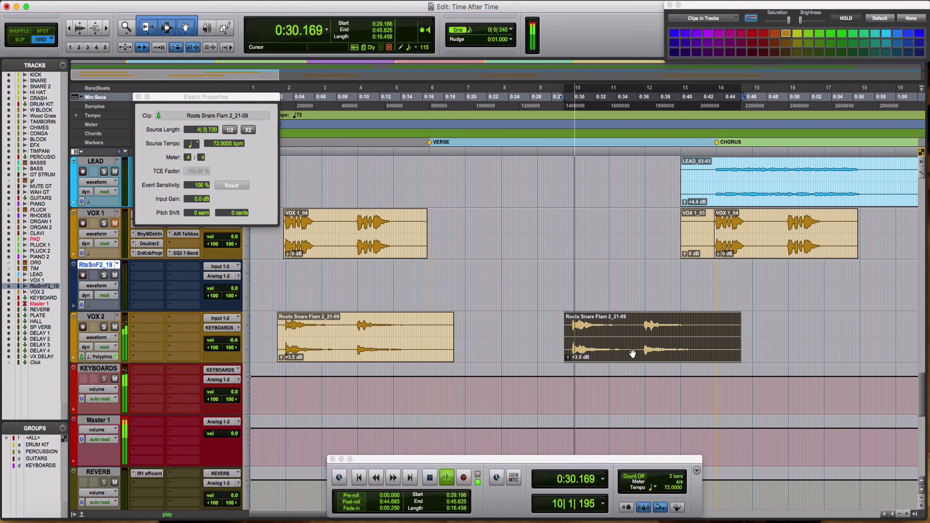